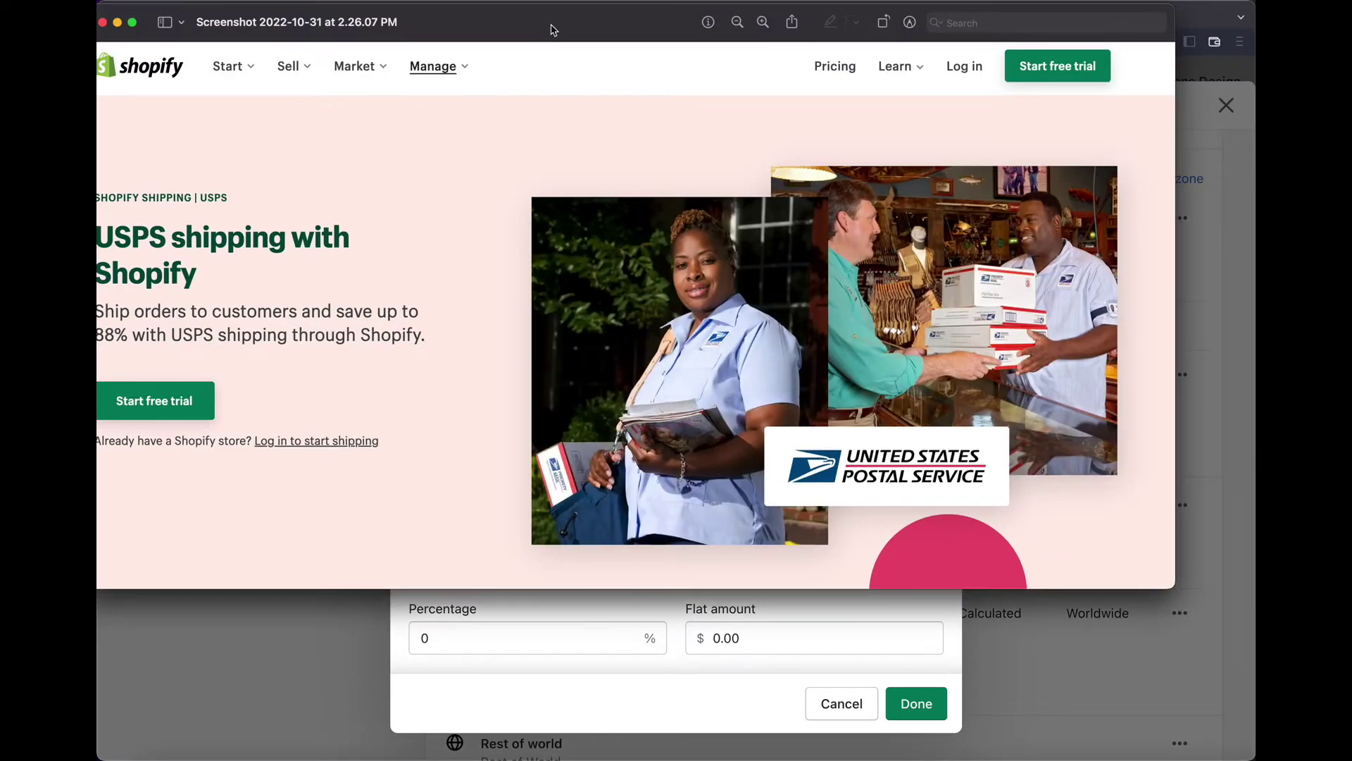
Move the Preview screenshot window down and right to reveal the browser tabs and address bar.
{"action": "left_click_drag", "start_coordinate": [552, 30], "coordinate": [594, 84]}
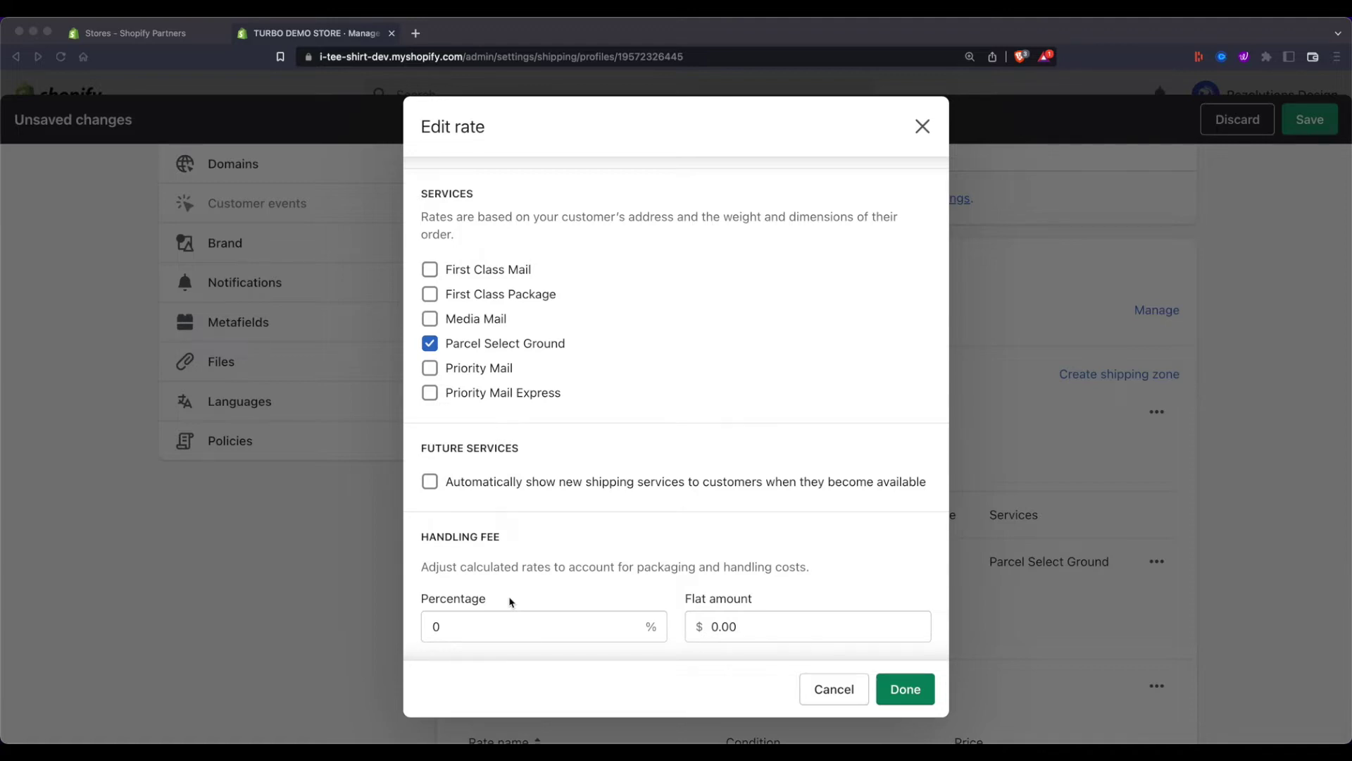
Try a 2% percentage handling fee on the USPS rate, then clear it.
{"action": "left_click", "coordinate": [450, 626]}
{"action": "left_click_drag", "start_coordinate": [453, 626], "coordinate": [403, 628]}
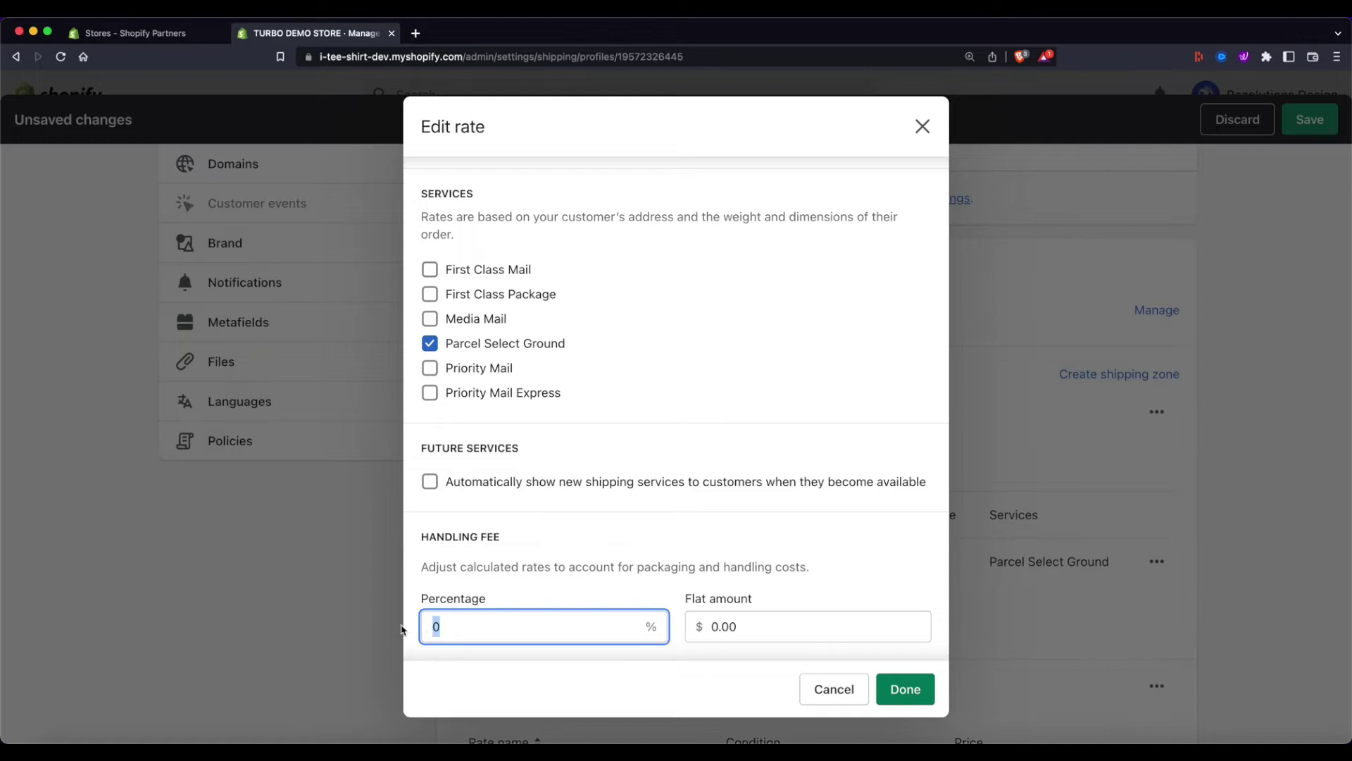
{"action": "type", "text": "2"}
{"action": "left_click_drag", "start_coordinate": [449, 634], "coordinate": [418, 634]}
{"action": "key", "text": "BackSpace"}
Try a 5.00 flat handling fee, then delete it so the fee stays $0.00.
{"action": "left_click", "coordinate": [751, 629]}
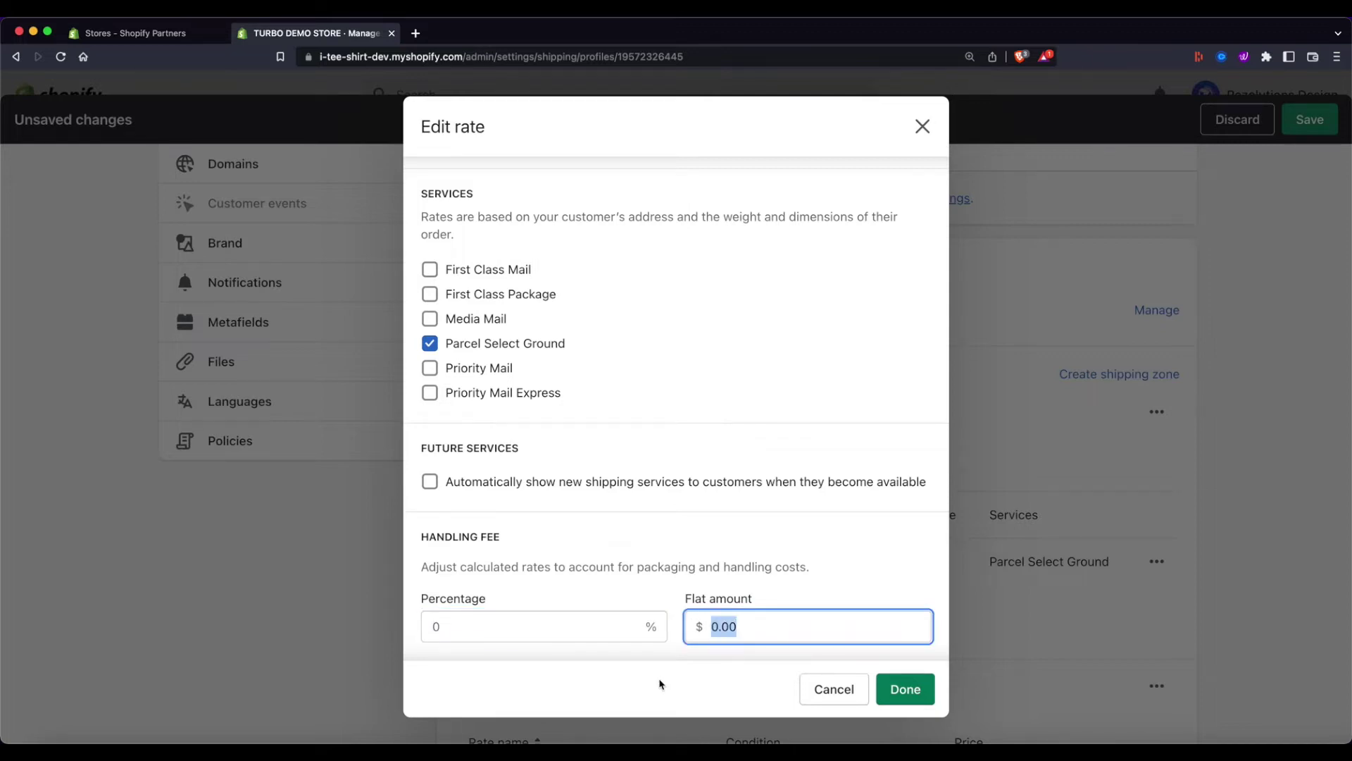
{"action": "type", "text": "5.00"}
{"action": "double_click", "coordinate": [721, 626]}
{"action": "key", "text": "BackSpace"}
{"action": "left_click", "coordinate": [624, 572]}
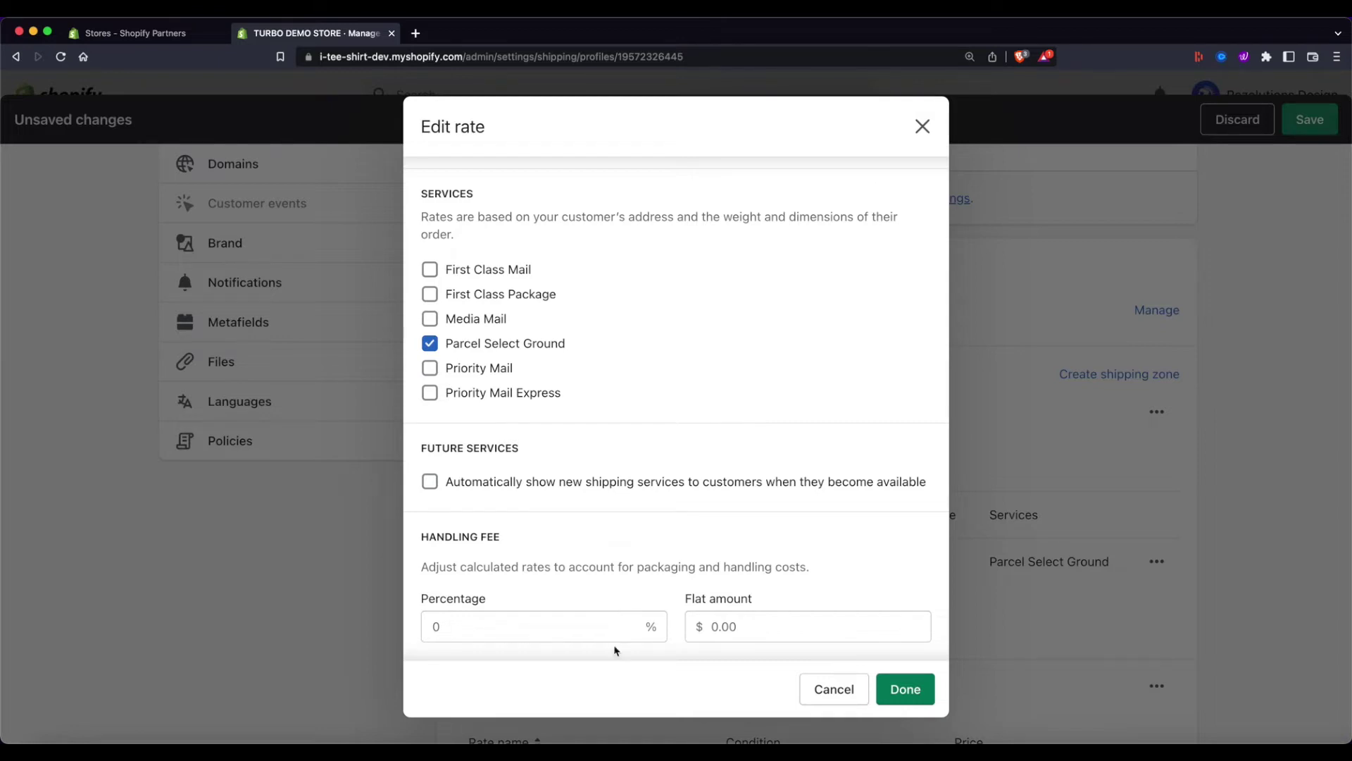
Leave the flat fee empty and confirm the USPS Parcel Select Ground rate with no handling fee.
{"action": "left_click", "coordinate": [695, 627]}
{"action": "type", "text": "5"}
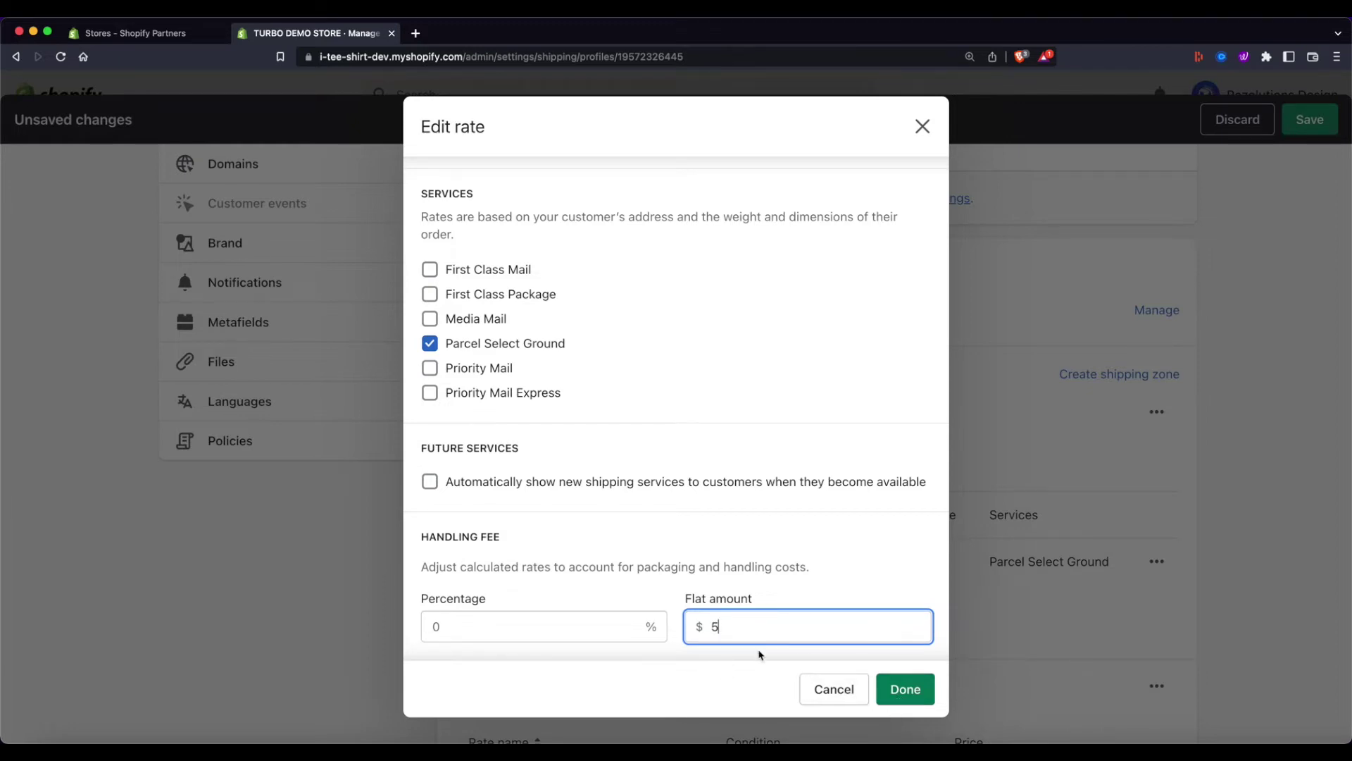
{"action": "key", "text": "BackSpace"}
{"action": "left_click", "coordinate": [905, 689]}
{"action": "scroll", "coordinate": [386, 582], "scroll_direction": "down", "scroll_amount": 3}
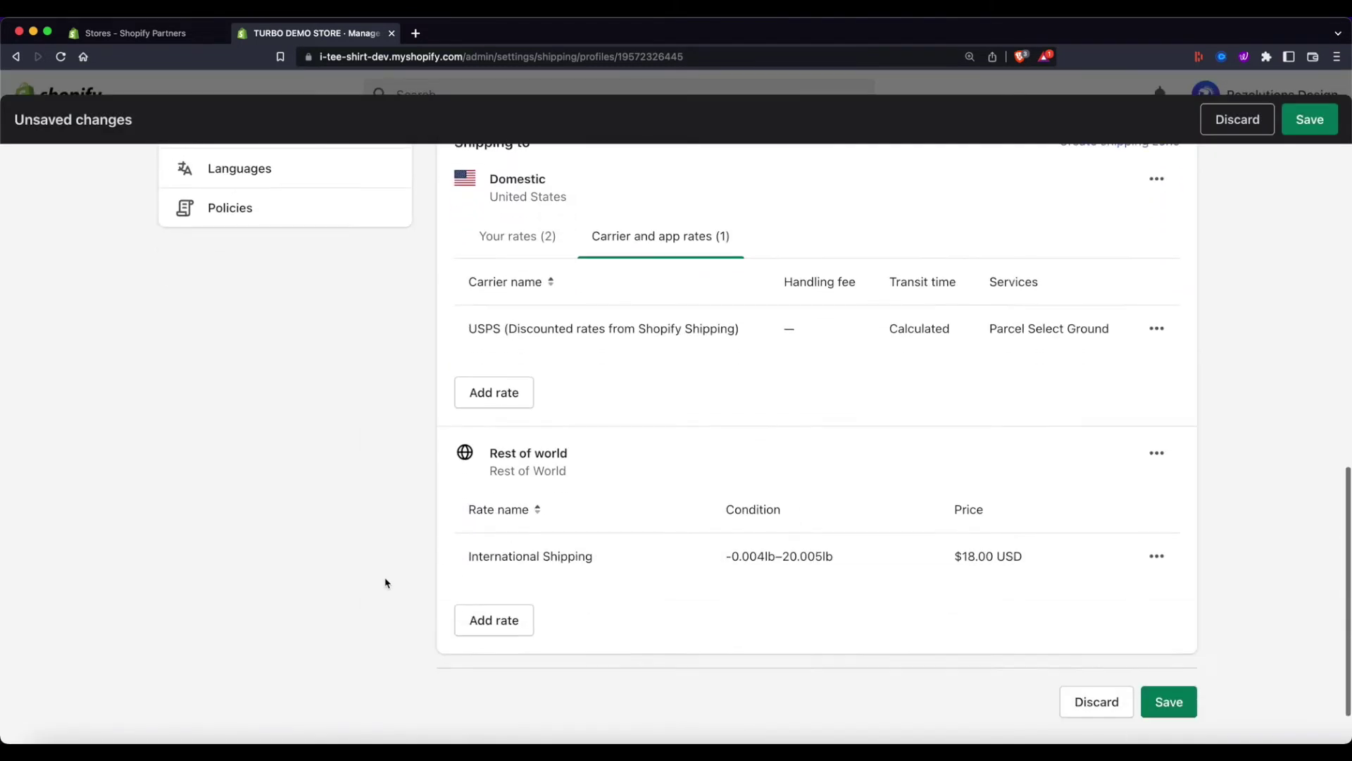
{"action": "scroll", "coordinate": [387, 582], "scroll_direction": "up", "scroll_amount": 1}
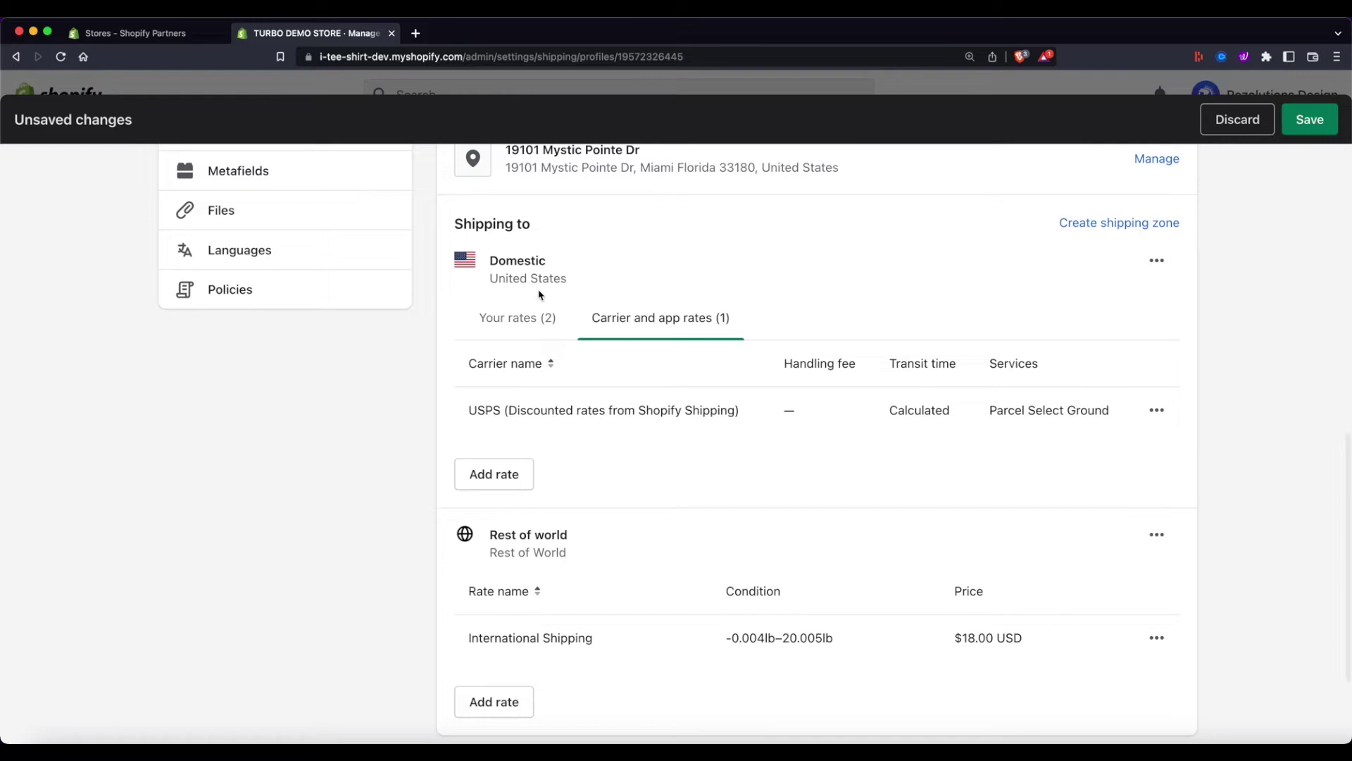
{"action": "left_click", "coordinate": [532, 362]}
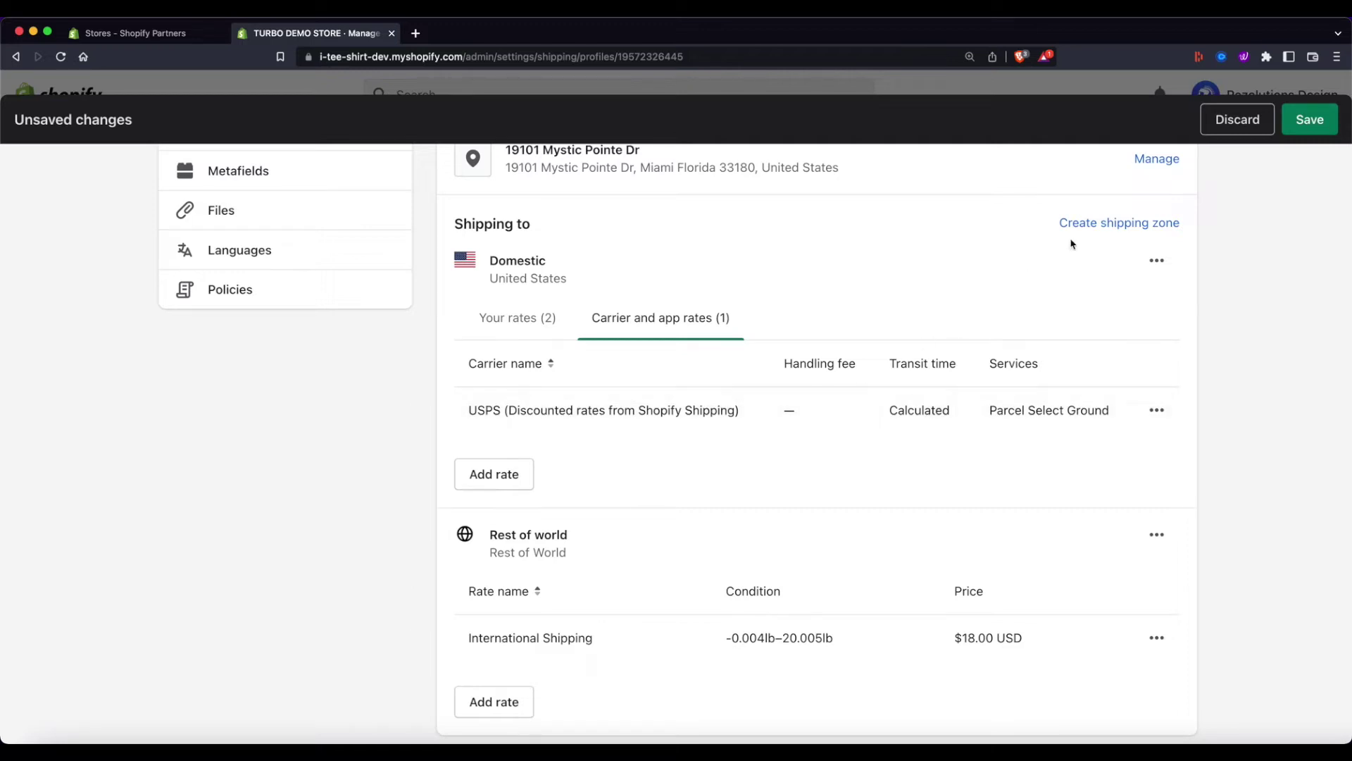
Create a shipping zone named Italy and include Italy with all 110 provinces.
{"action": "left_click", "coordinate": [1094, 226]}
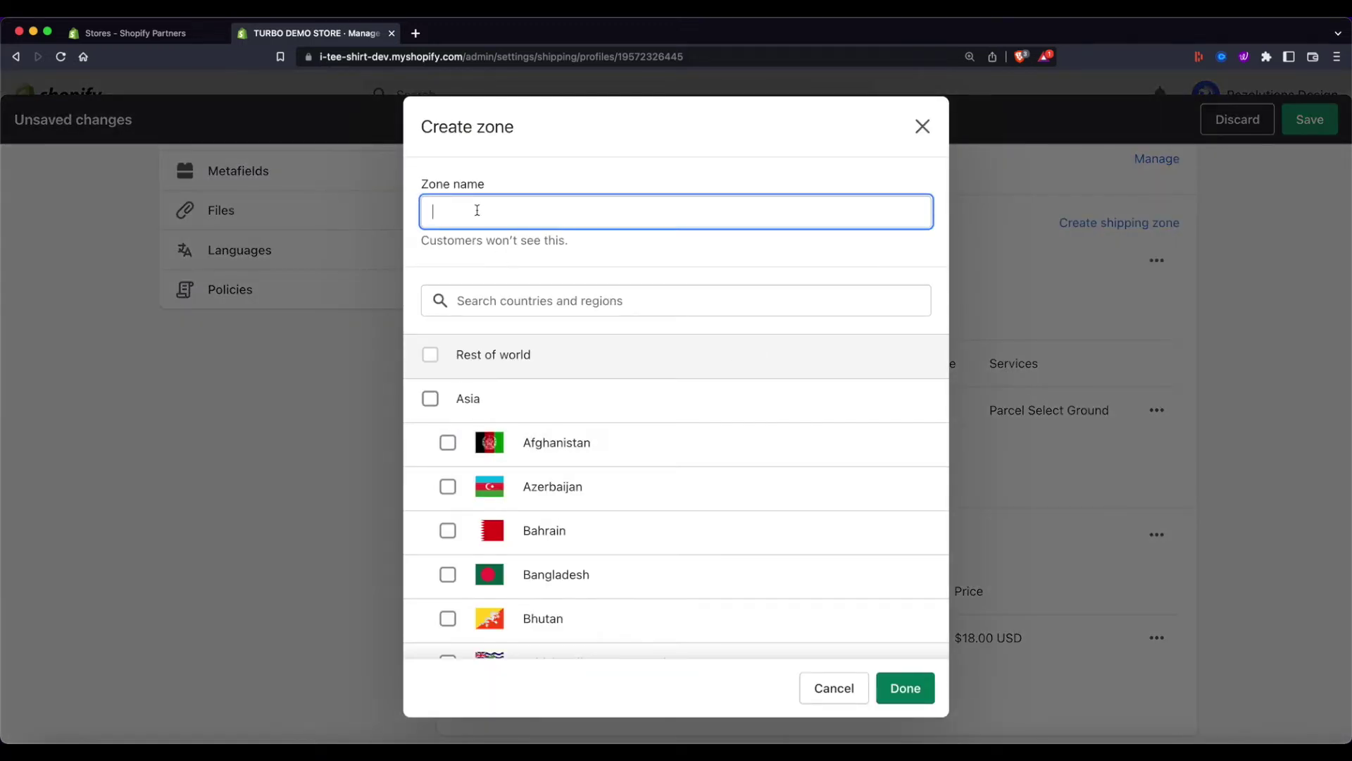
{"action": "type", "text": "Italy"}
{"action": "left_click", "coordinate": [481, 300]}
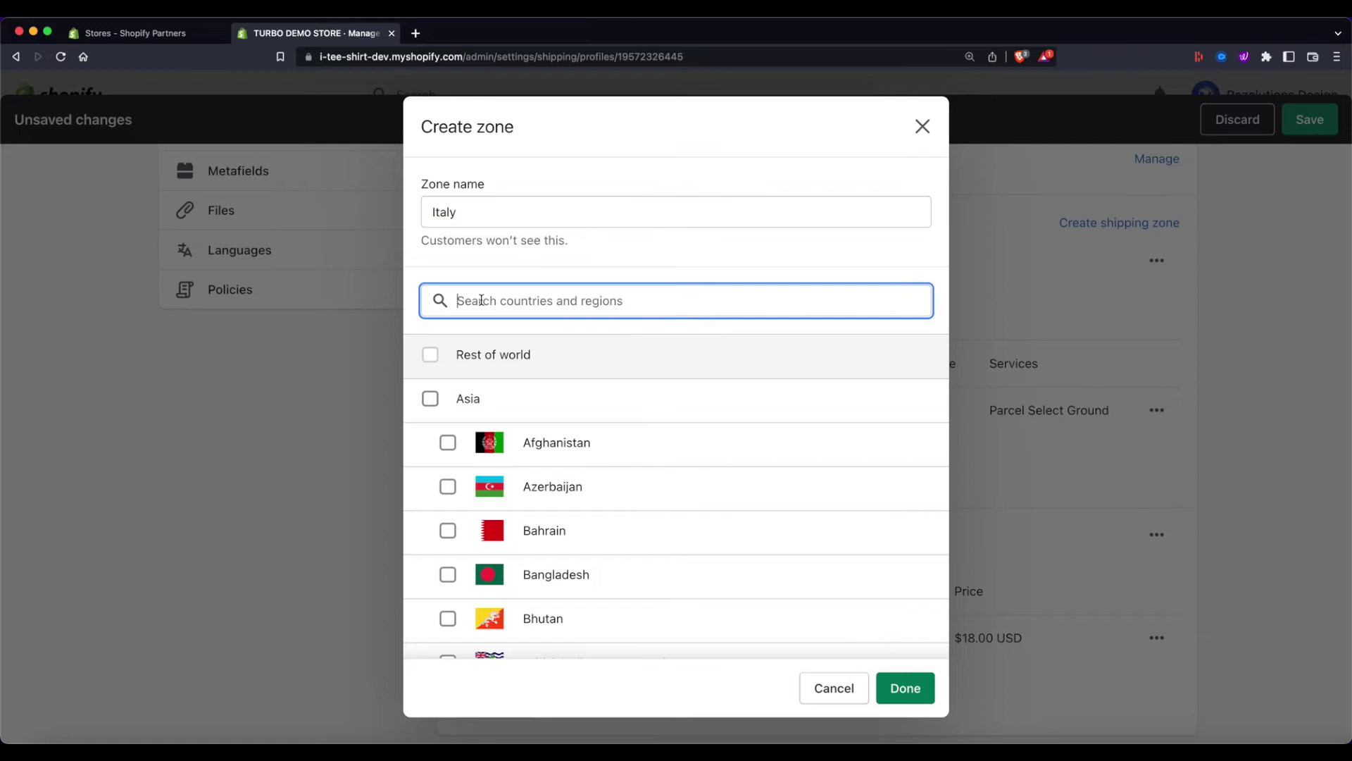
{"action": "type", "text": "Italy"}
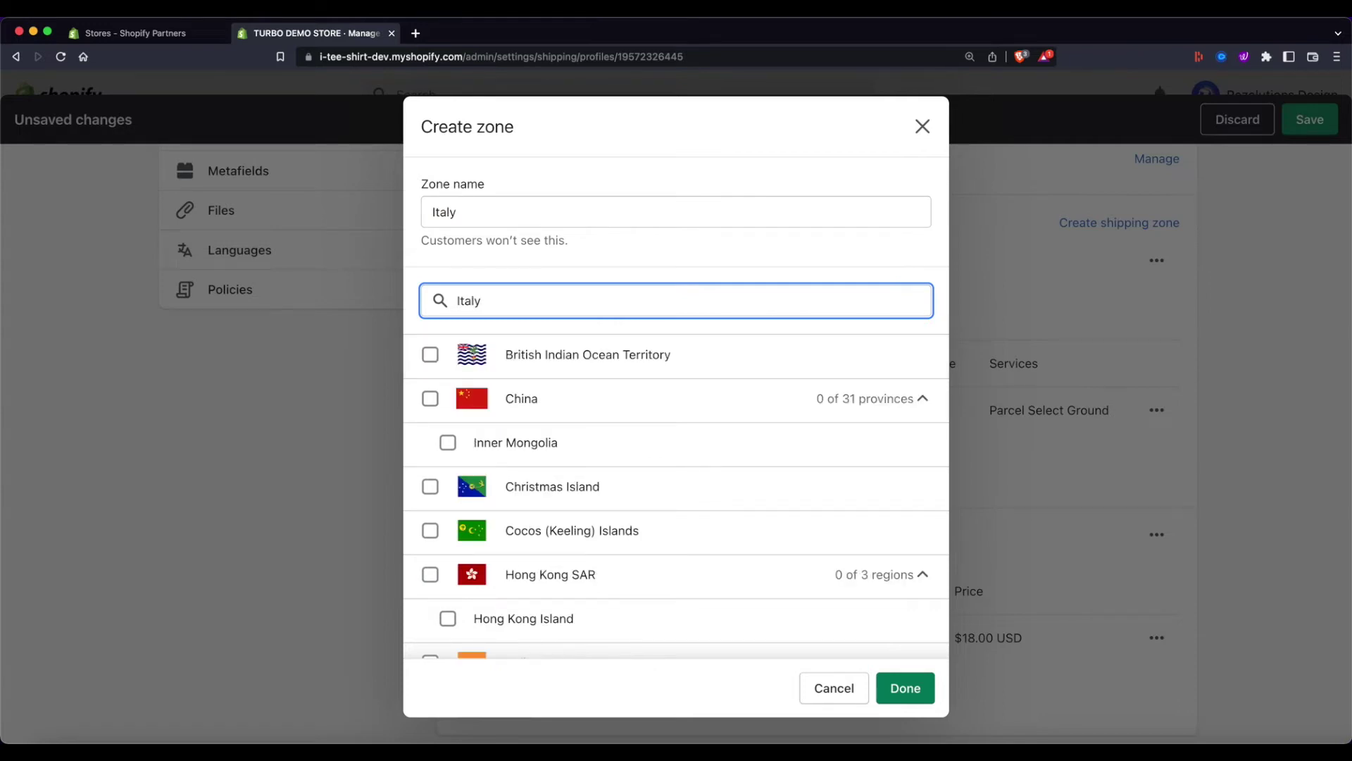
{"action": "left_click", "coordinate": [429, 355]}
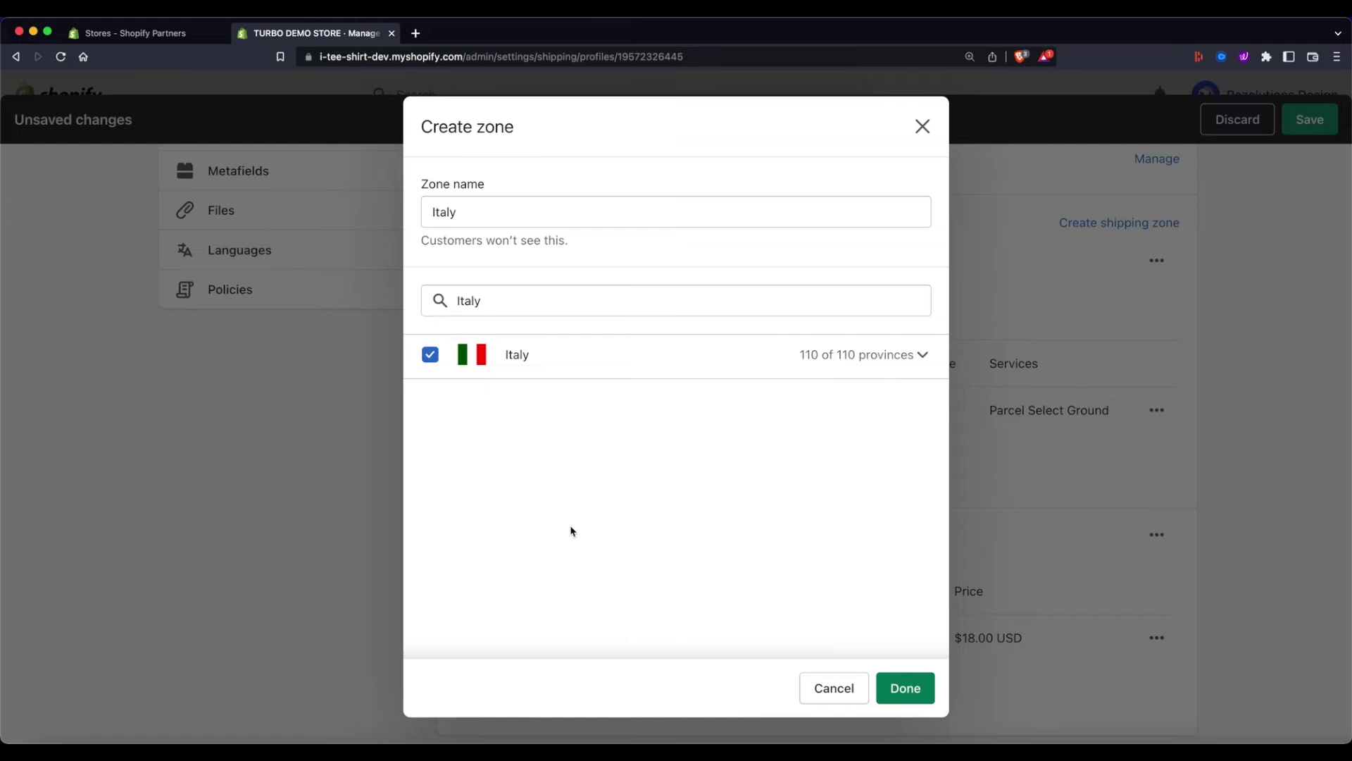
Expand Italy's provinces and exclude Bari, Barletta-Andria-Trani and Belluno.
{"action": "left_click", "coordinate": [917, 354]}
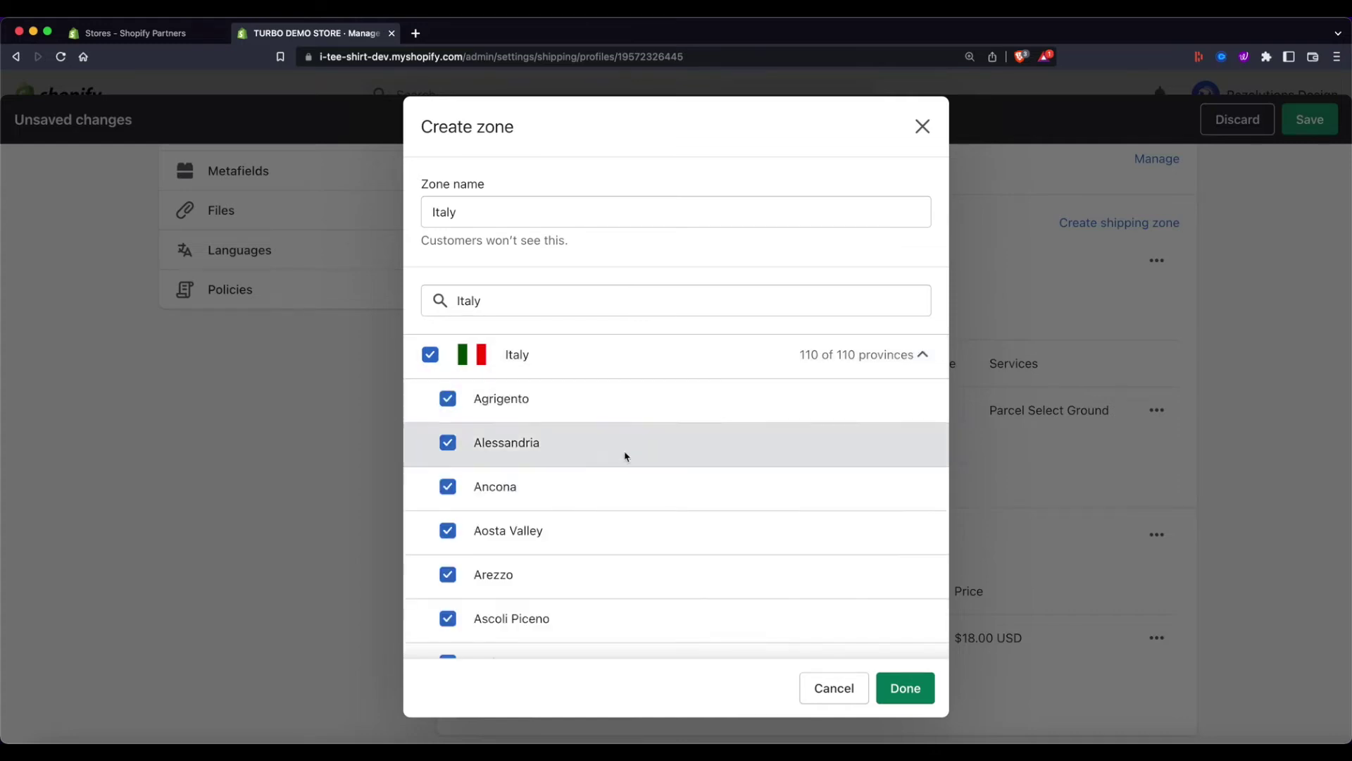
{"action": "scroll", "coordinate": [613, 472], "scroll_direction": "down", "scroll_amount": 4}
{"action": "scroll", "coordinate": [608, 481], "scroll_direction": "up", "scroll_amount": 4}
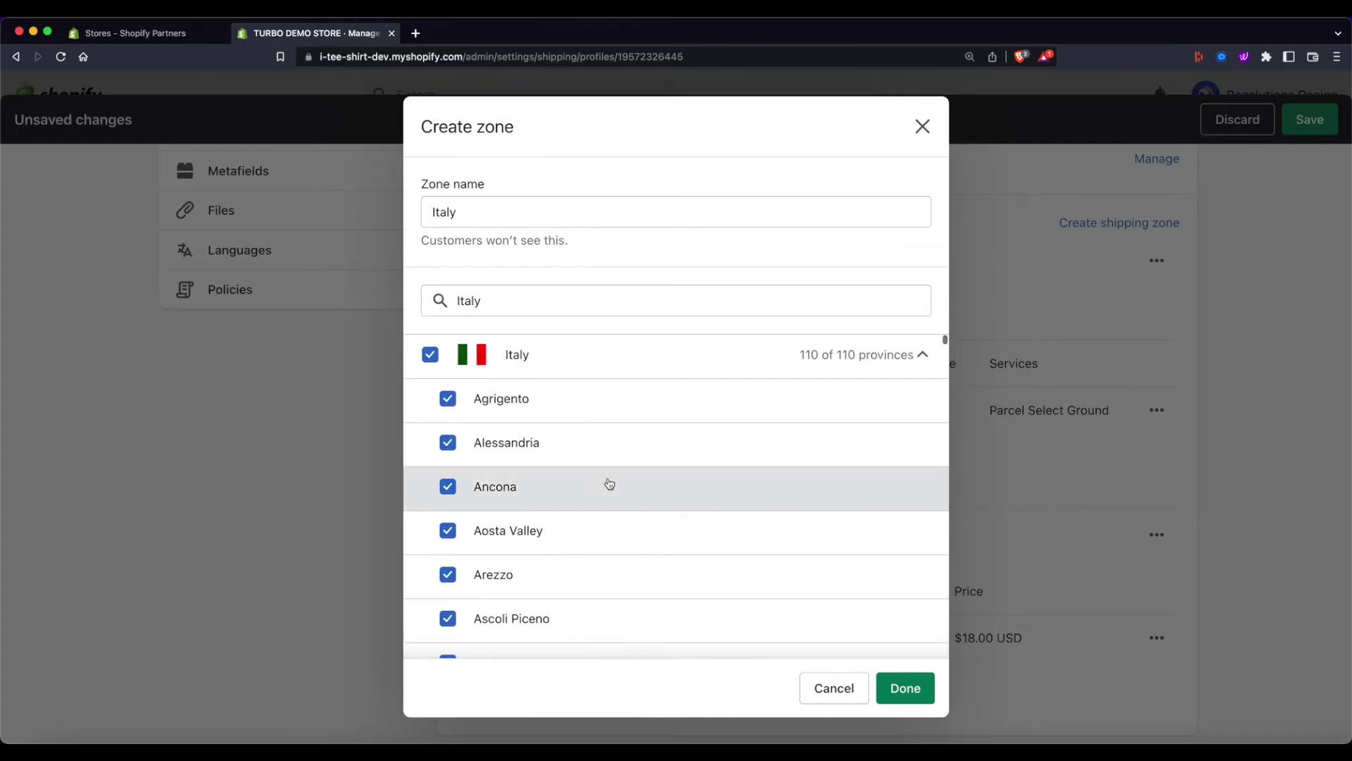
{"action": "scroll", "coordinate": [609, 483], "scroll_direction": "down", "scroll_amount": 5}
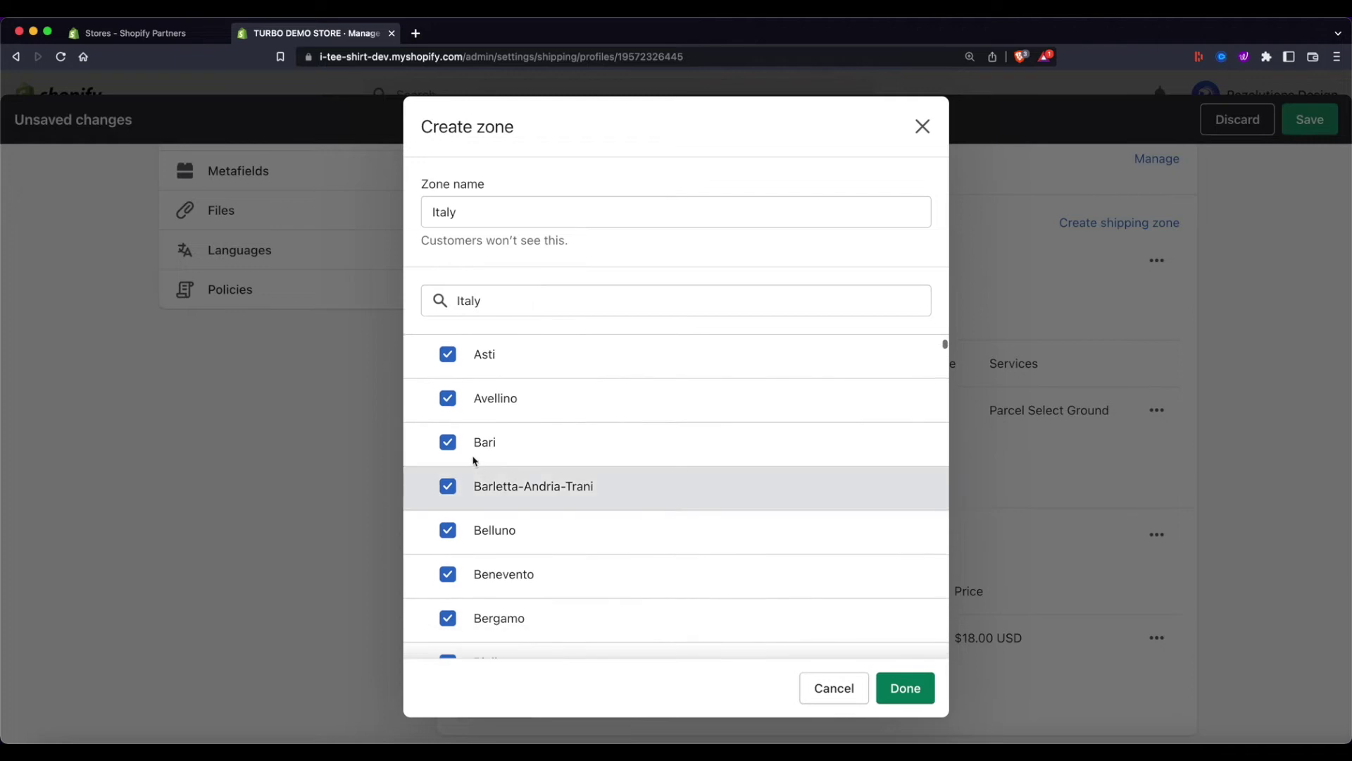
{"action": "left_click", "coordinate": [448, 442]}
{"action": "left_click", "coordinate": [448, 487]}
{"action": "left_click", "coordinate": [448, 529]}
Also exclude Brescia, Brindisi and Cagliari, then confirm the zone with 104 of 110 provinces.
{"action": "scroll", "coordinate": [509, 604], "scroll_direction": "down", "scroll_amount": 1}
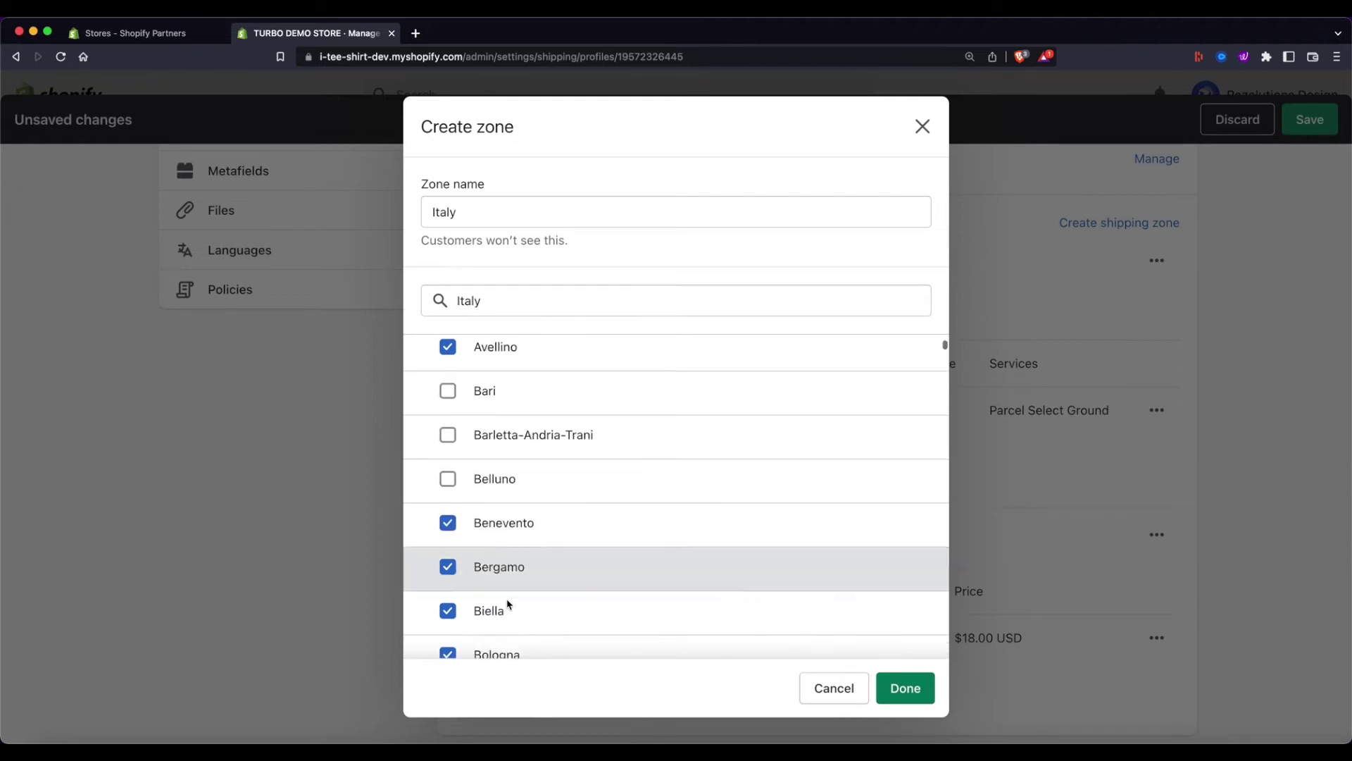
{"action": "scroll", "coordinate": [505, 604], "scroll_direction": "down", "scroll_amount": 3}
{"action": "left_click", "coordinate": [448, 529]}
{"action": "left_click", "coordinate": [447, 573]}
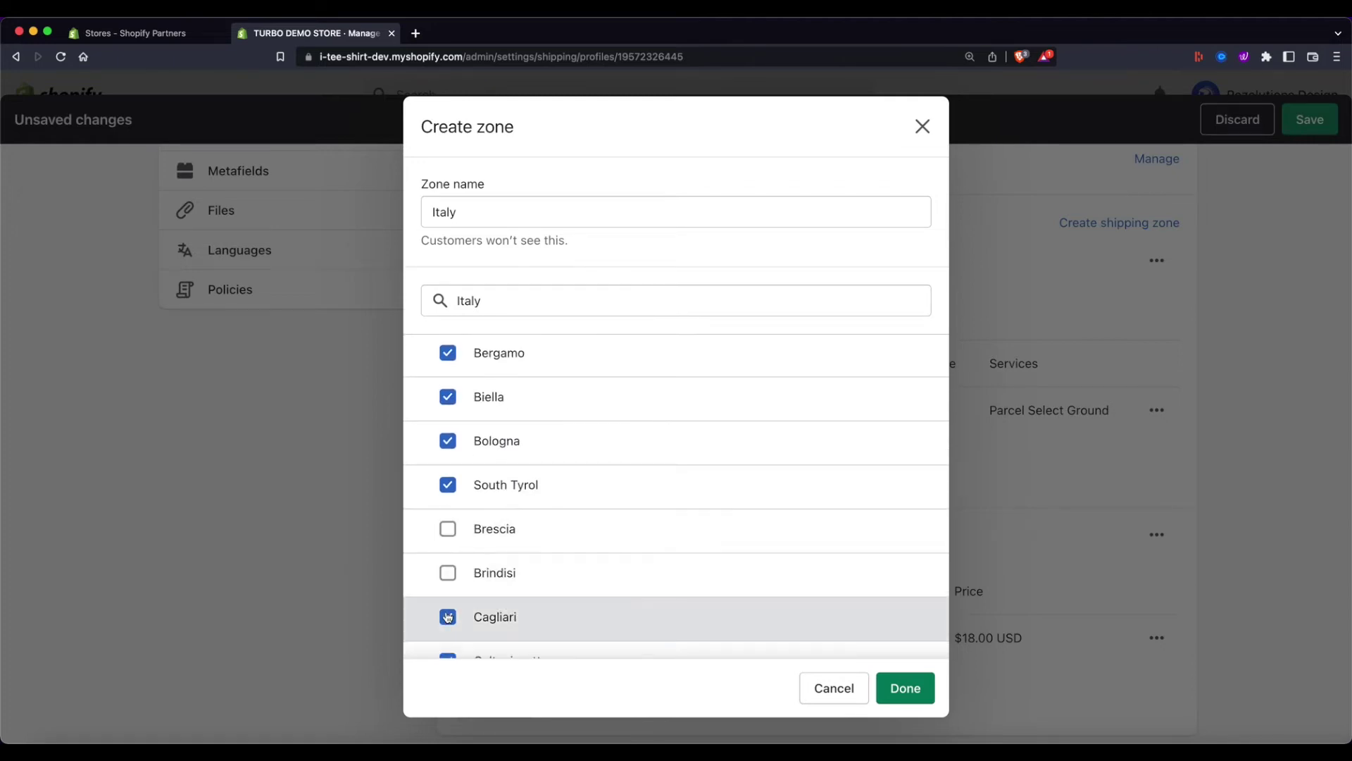
{"action": "left_click", "coordinate": [448, 617]}
{"action": "scroll", "coordinate": [604, 589], "scroll_direction": "up", "scroll_amount": 2}
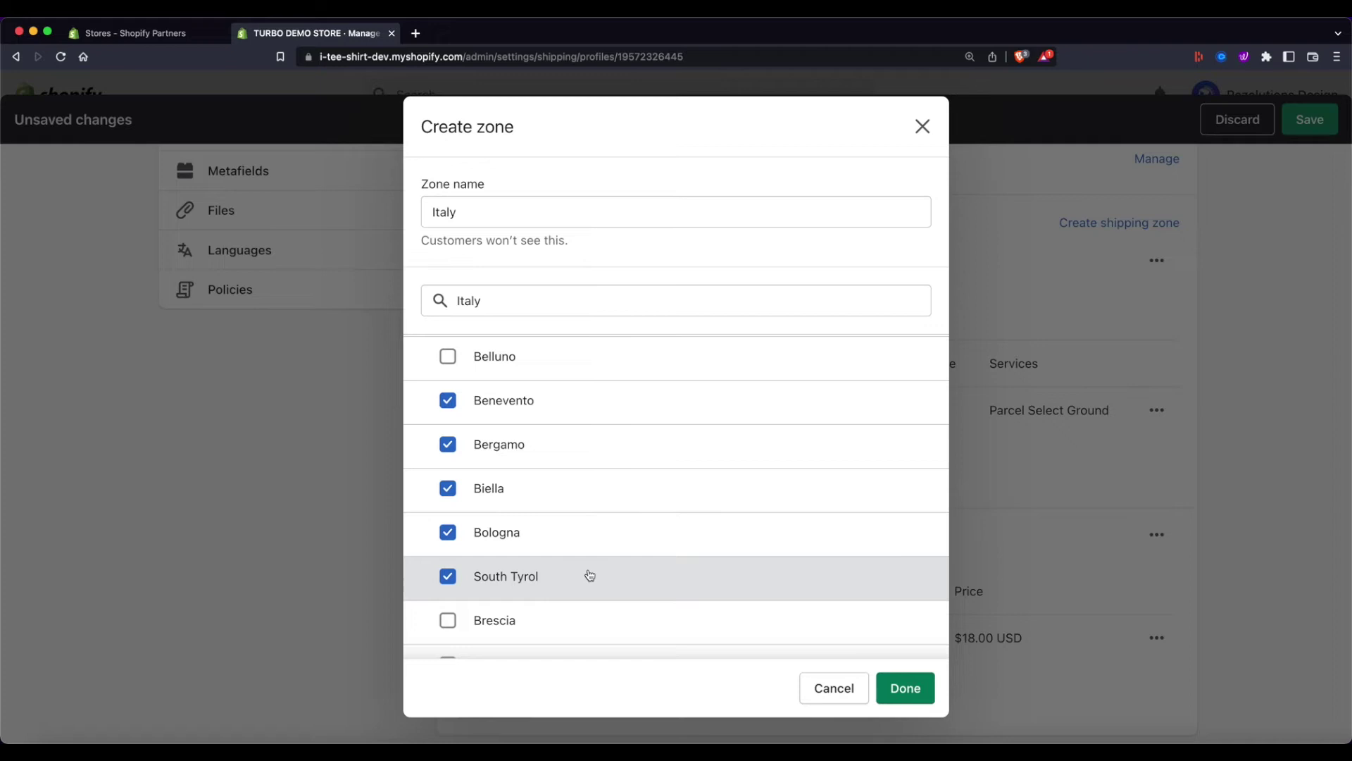
{"action": "left_click", "coordinate": [905, 688]}
{"action": "scroll", "coordinate": [412, 642], "scroll_direction": "down", "scroll_amount": 2}
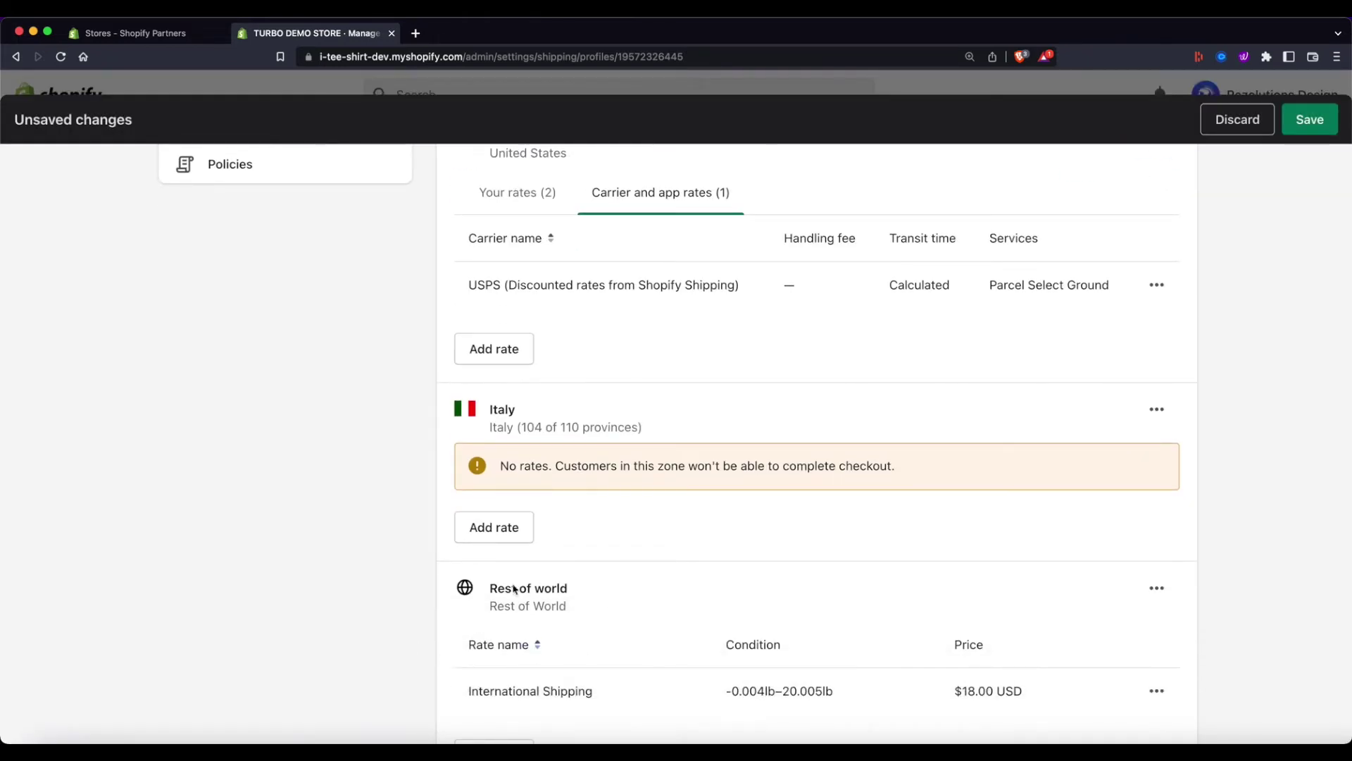
Add a carrier-calculated DHL Express rate with the Worldwide service to the Italy zone.
{"action": "left_click", "coordinate": [500, 537]}
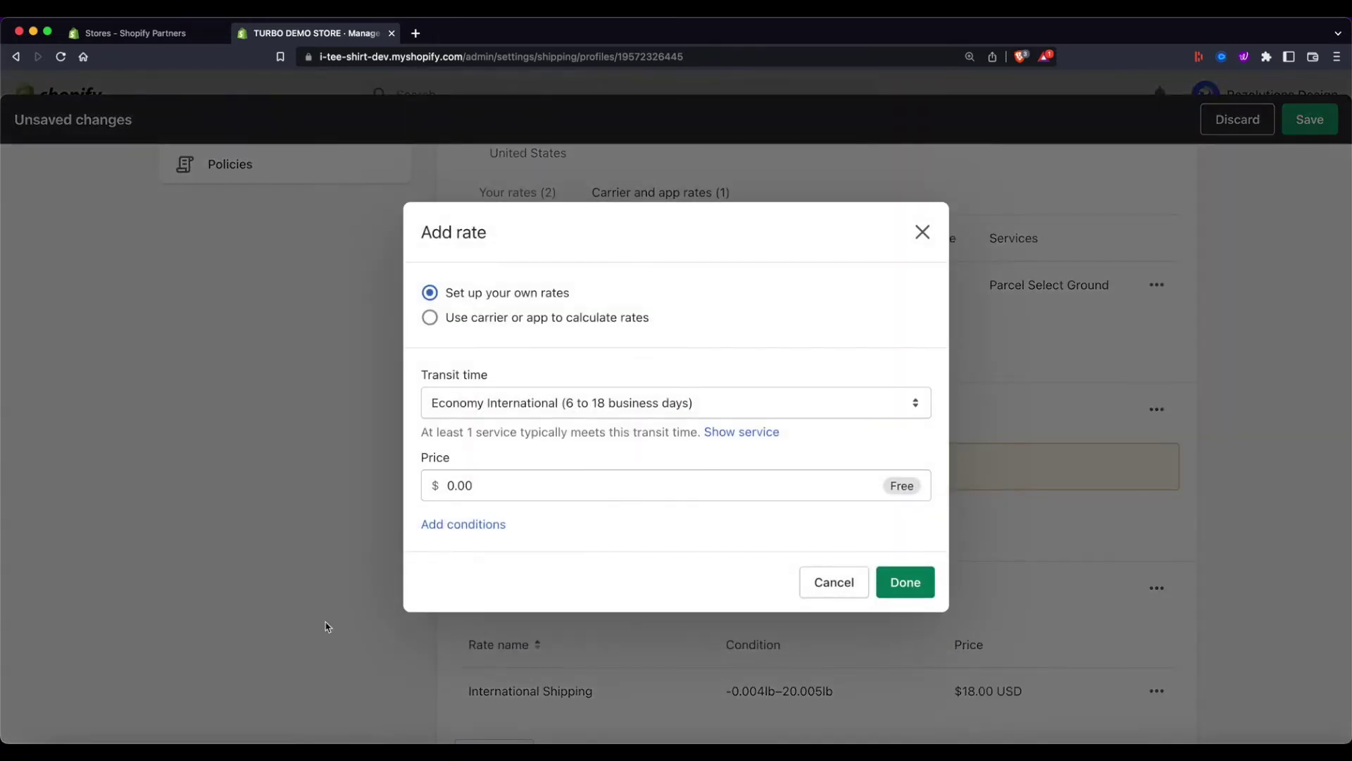
{"action": "left_click", "coordinate": [470, 319]}
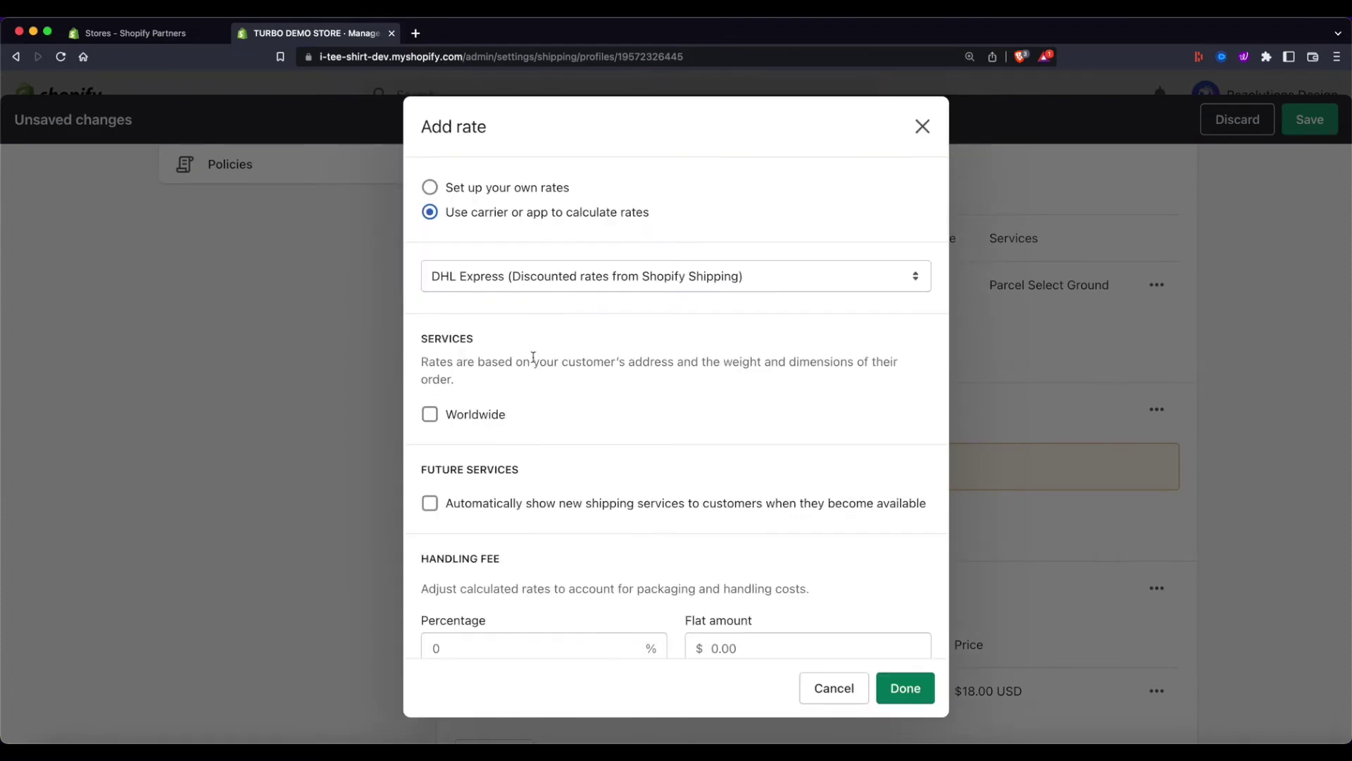
{"action": "left_click", "coordinate": [538, 290]}
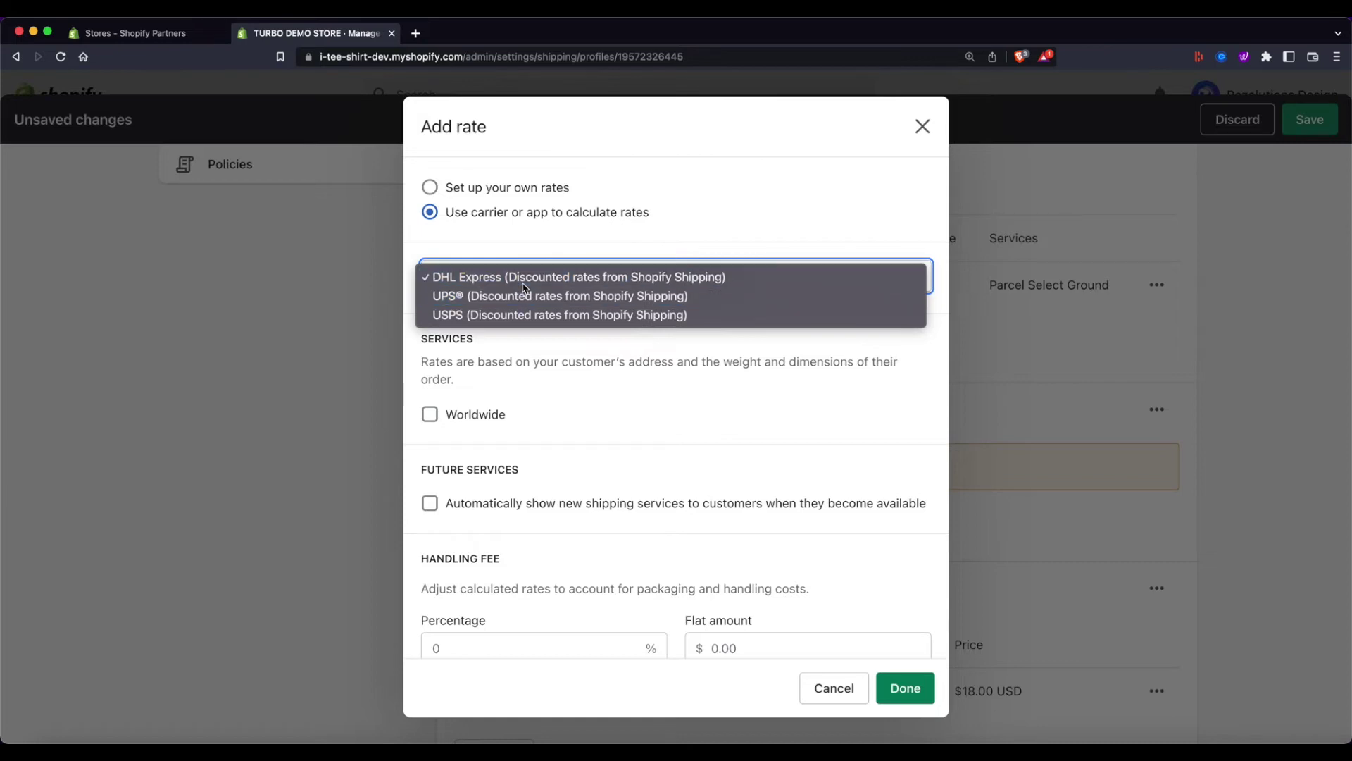
{"action": "left_click", "coordinate": [494, 347]}
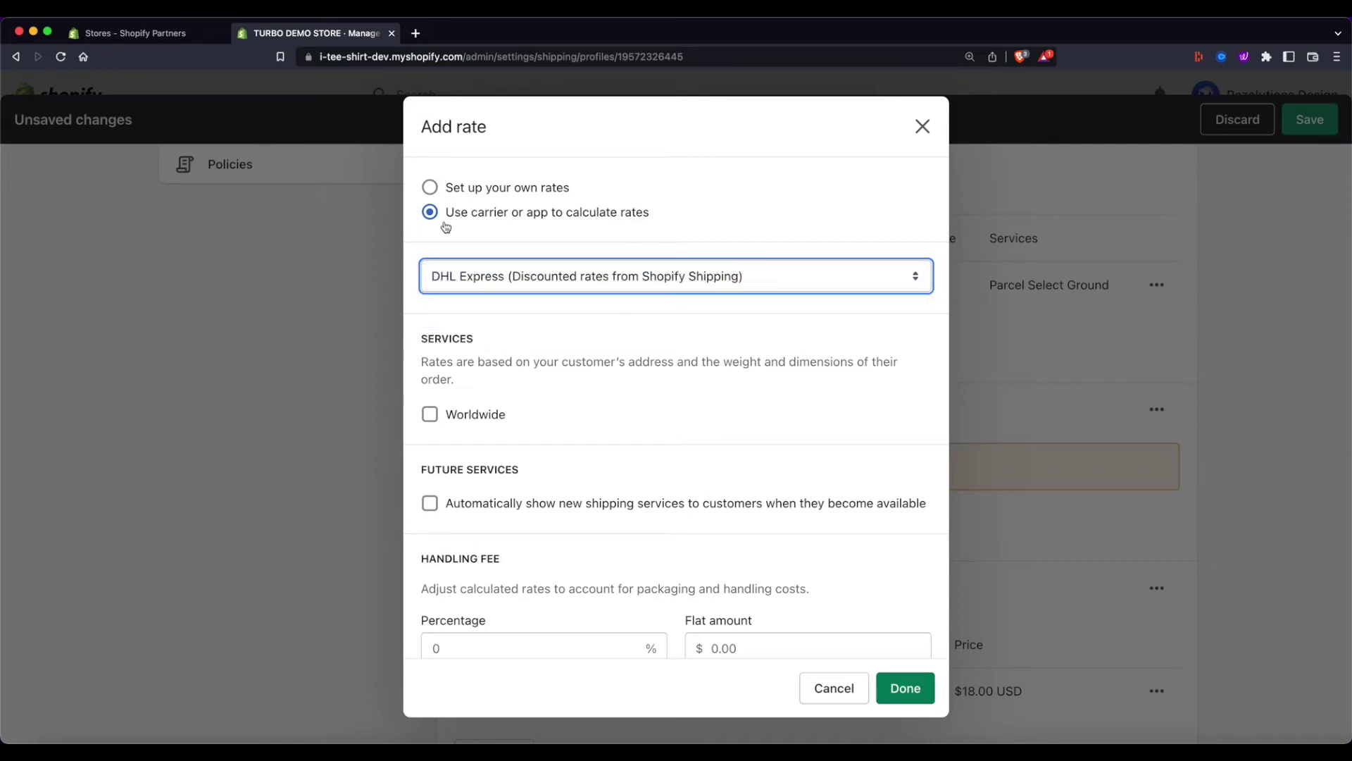
{"action": "scroll", "coordinate": [535, 381], "scroll_direction": "down", "scroll_amount": 1}
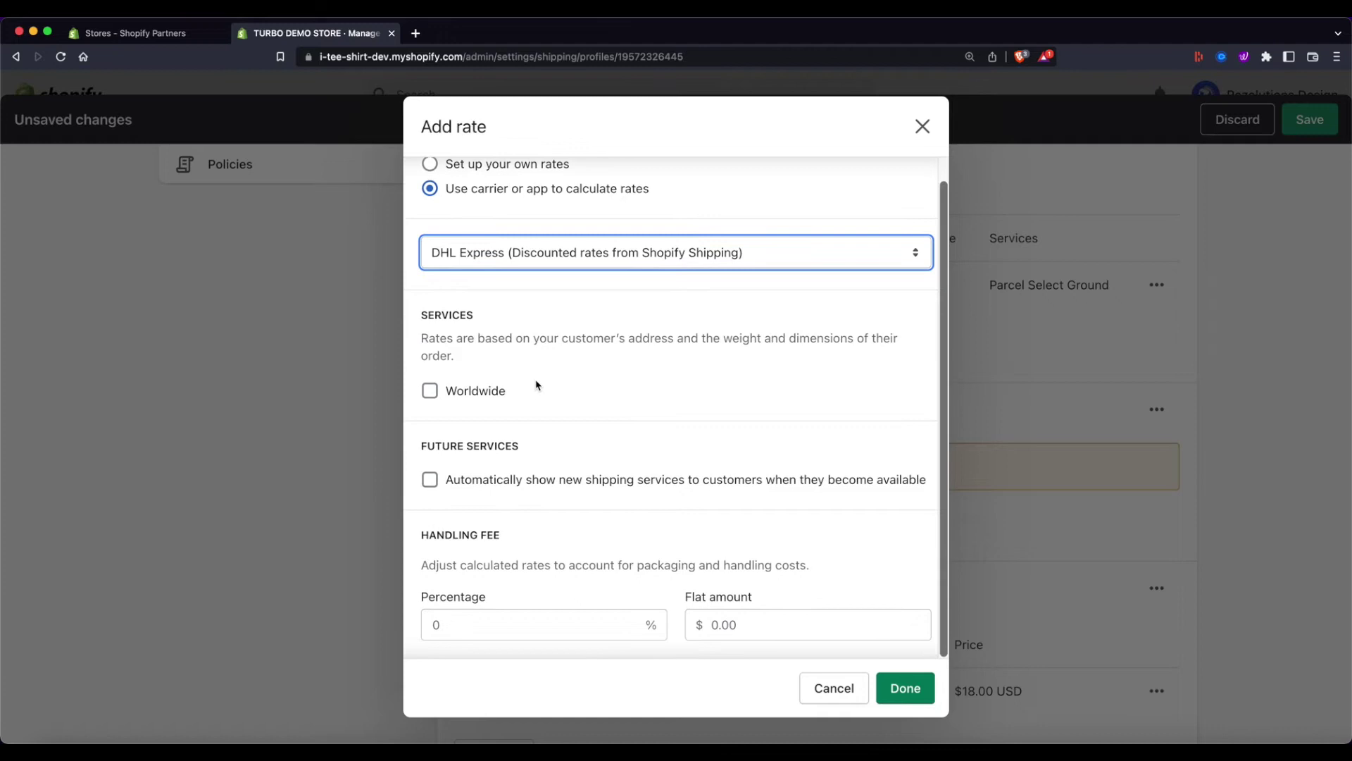
{"action": "left_click", "coordinate": [474, 398]}
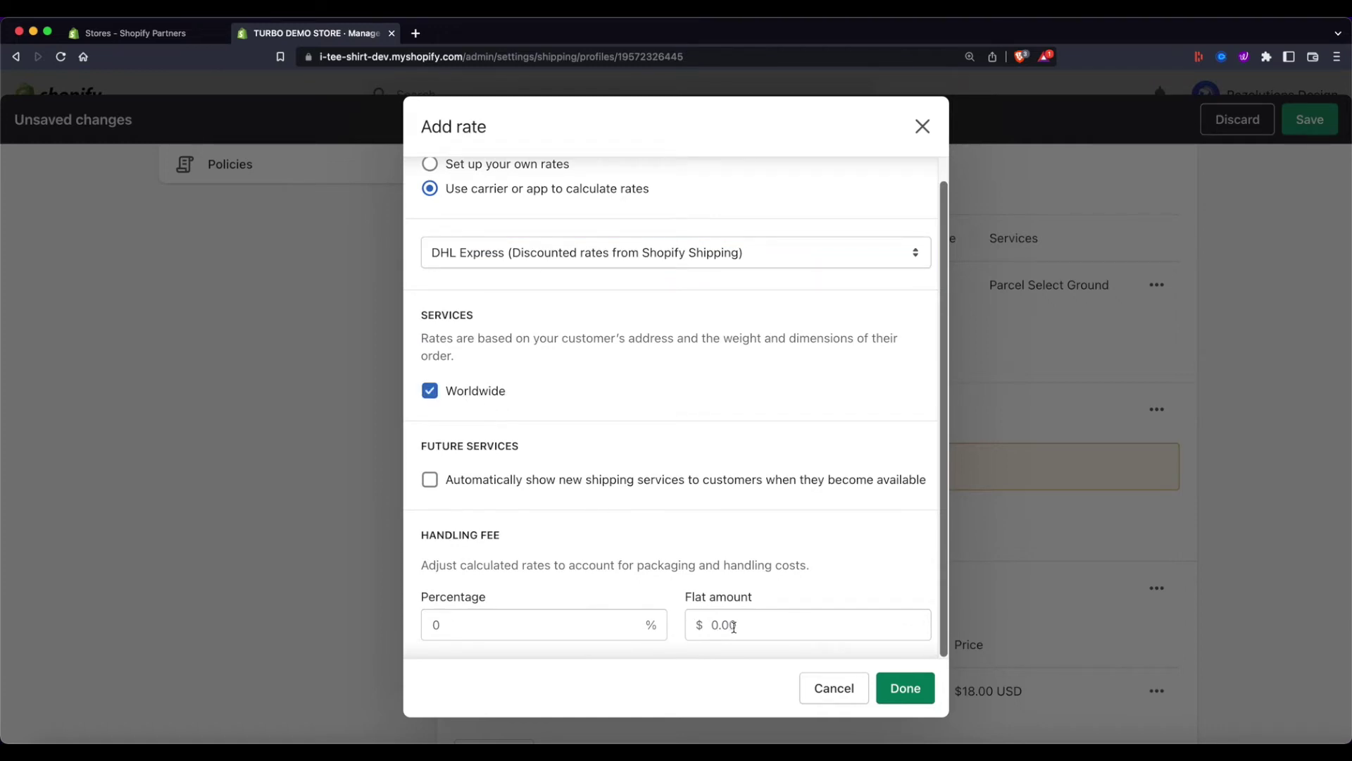
{"action": "left_click", "coordinate": [904, 693]}
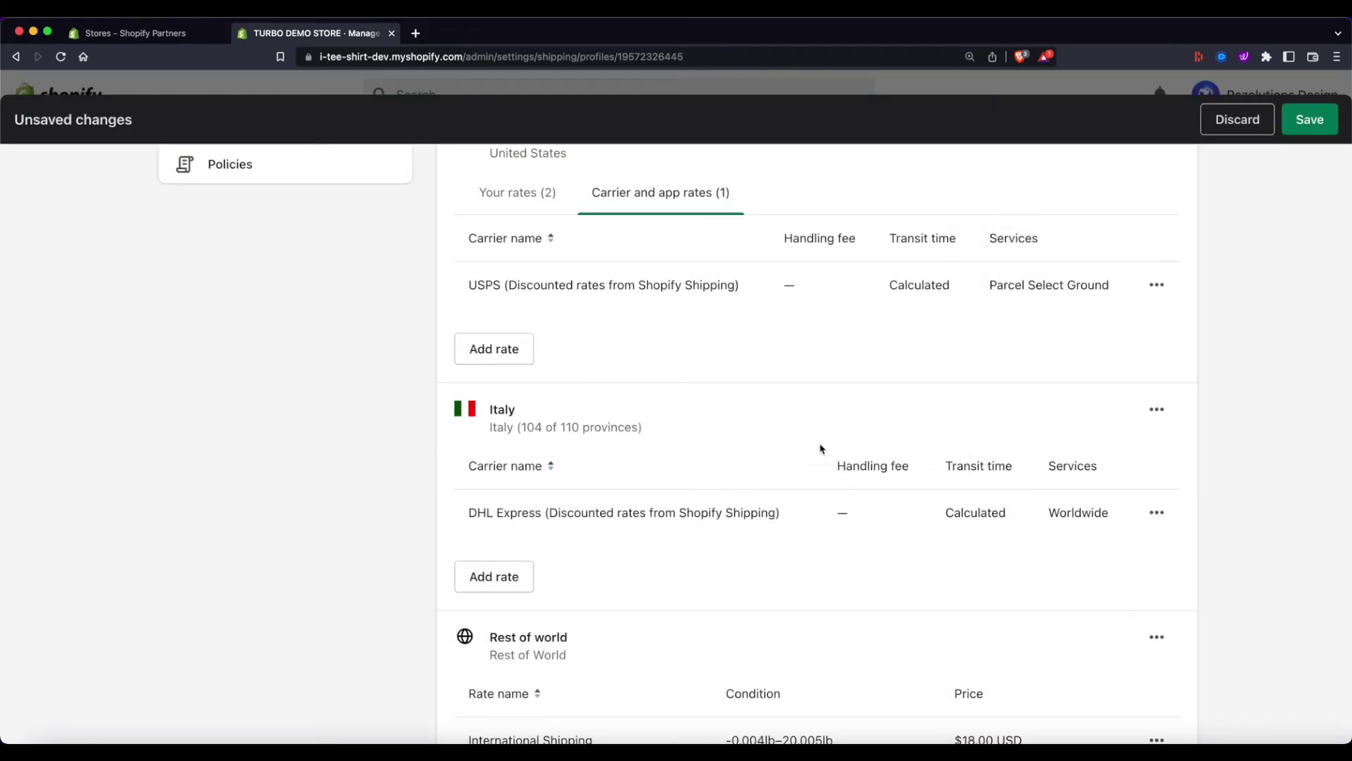
{"action": "scroll", "coordinate": [624, 477], "scroll_direction": "down", "scroll_amount": 3}
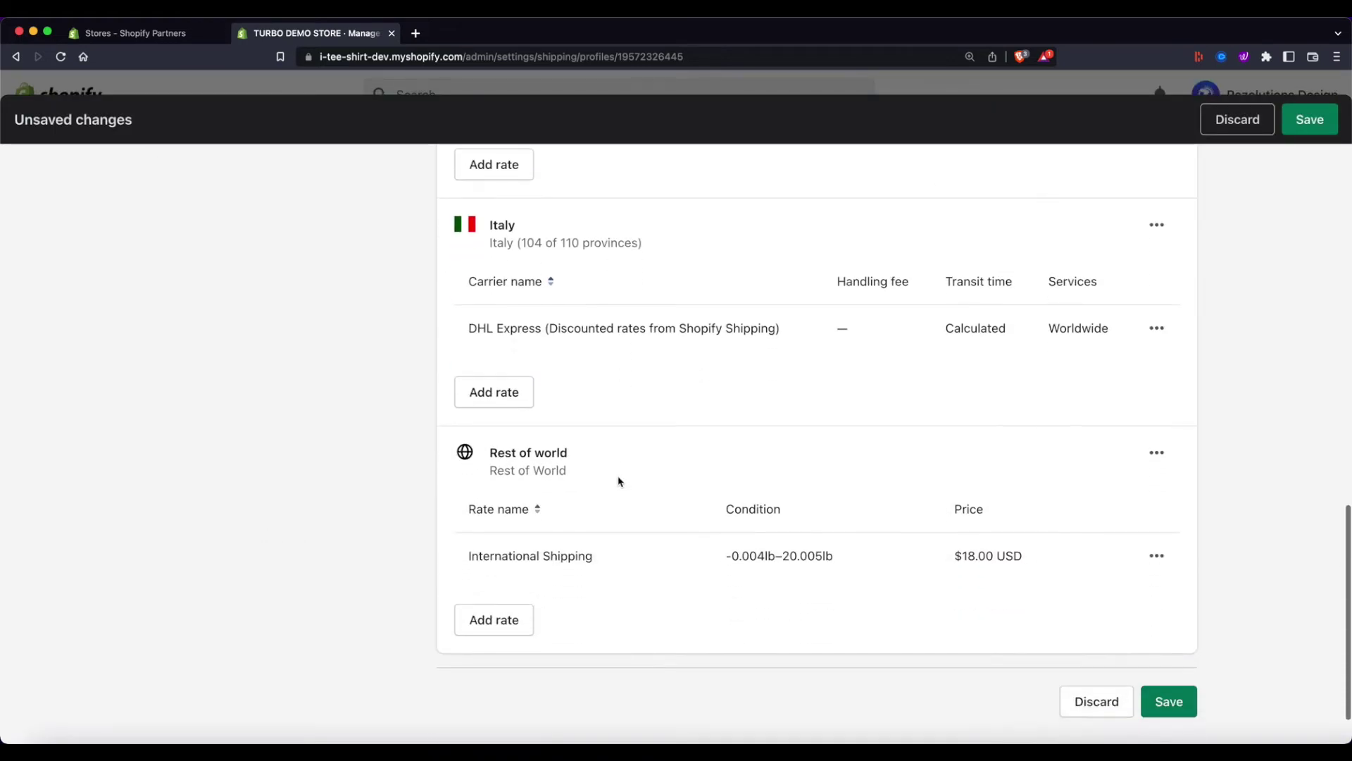
{"action": "scroll", "coordinate": [418, 384], "scroll_direction": "up", "scroll_amount": 3}
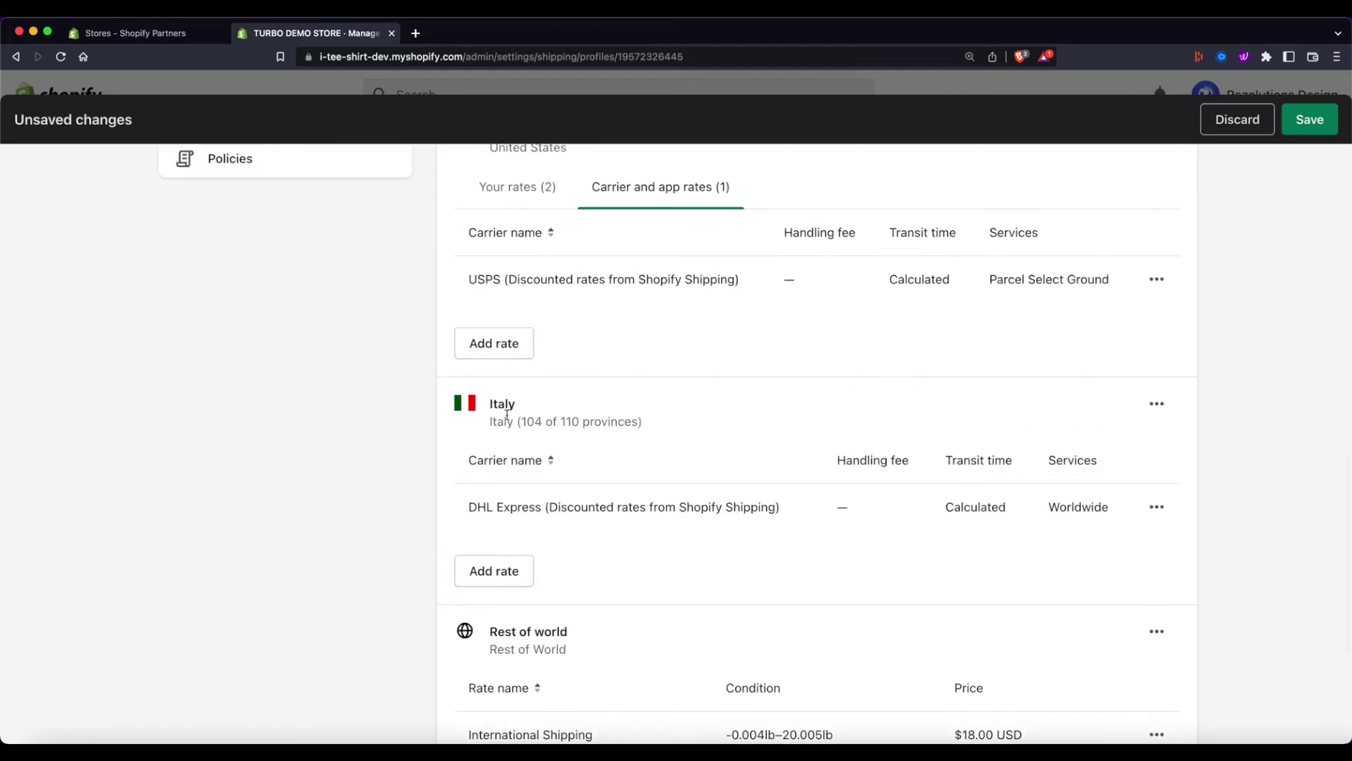
{"action": "scroll", "coordinate": [538, 423], "scroll_direction": "up", "scroll_amount": 3}
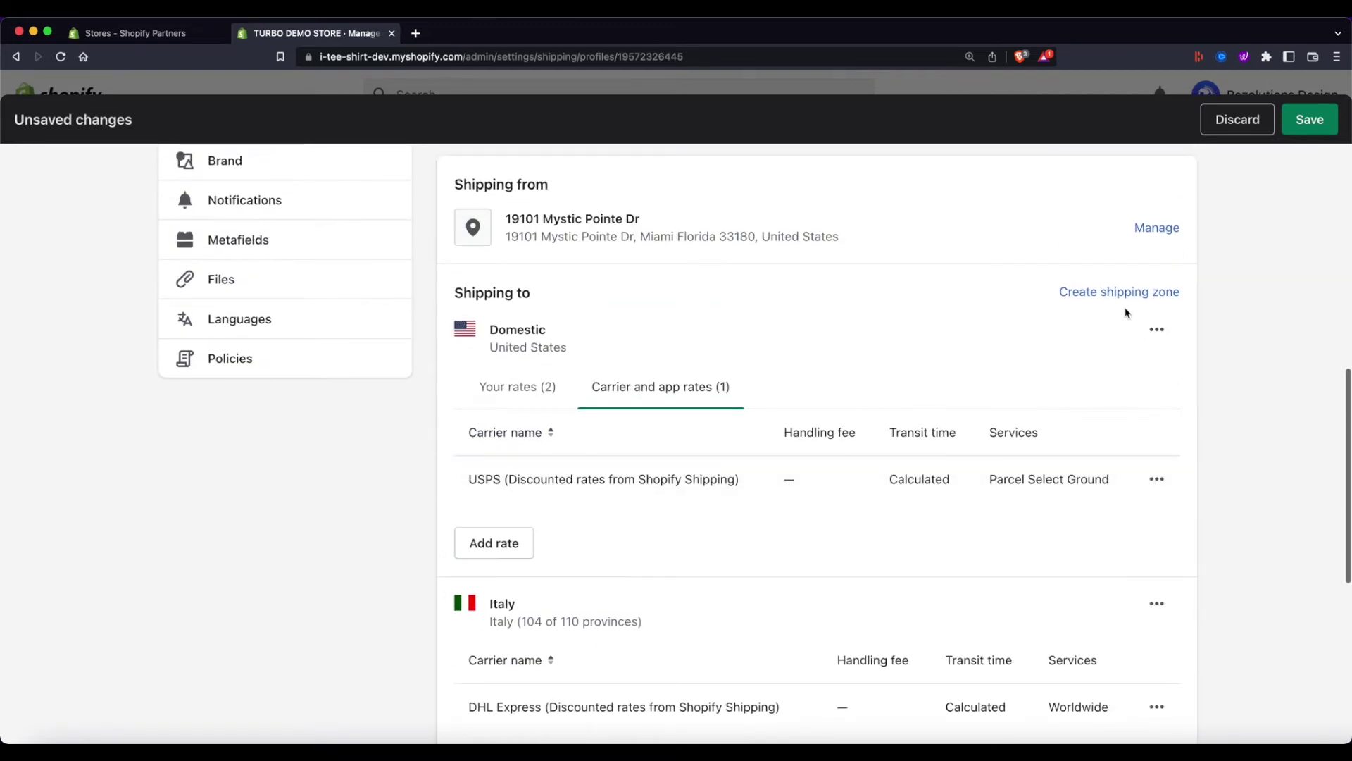
{"action": "scroll", "coordinate": [821, 474], "scroll_direction": "down", "scroll_amount": 4}
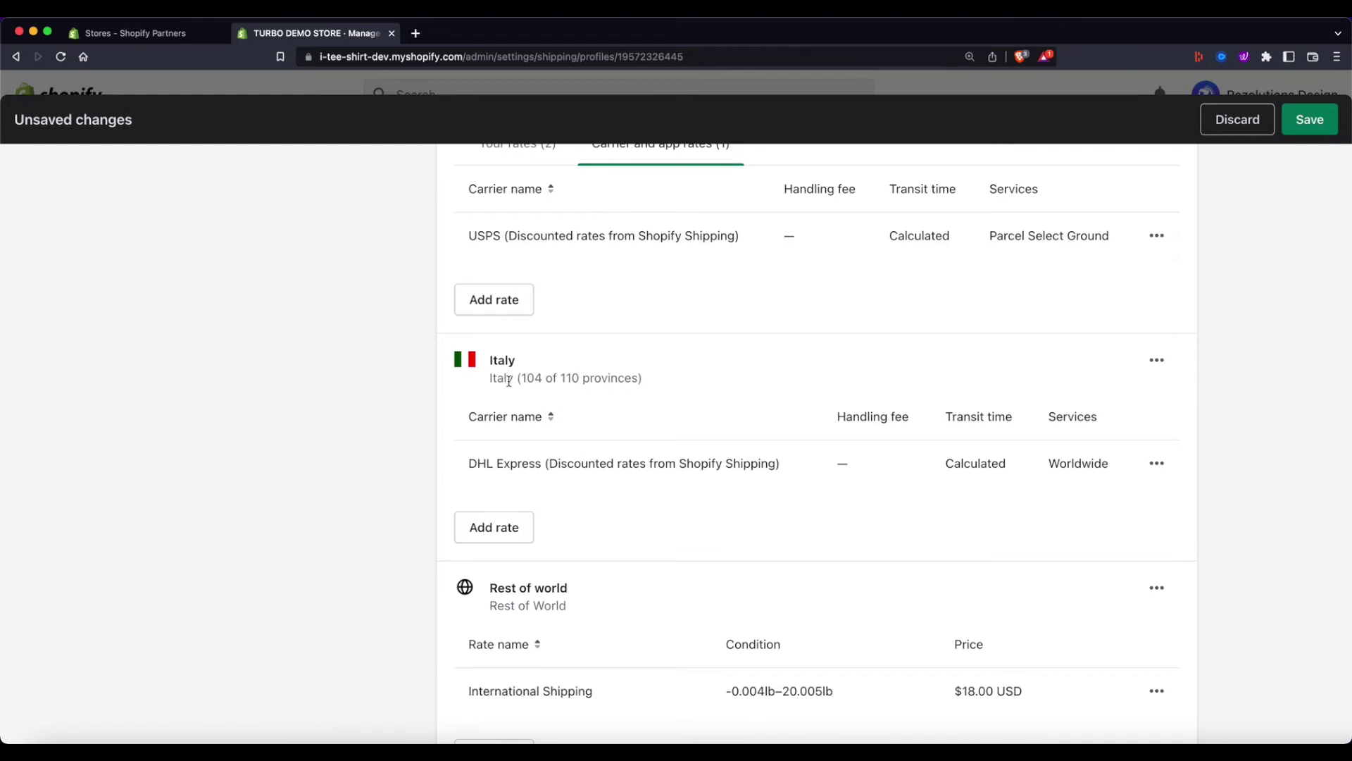
{"action": "scroll", "coordinate": [573, 369], "scroll_direction": "up", "scroll_amount": 4}
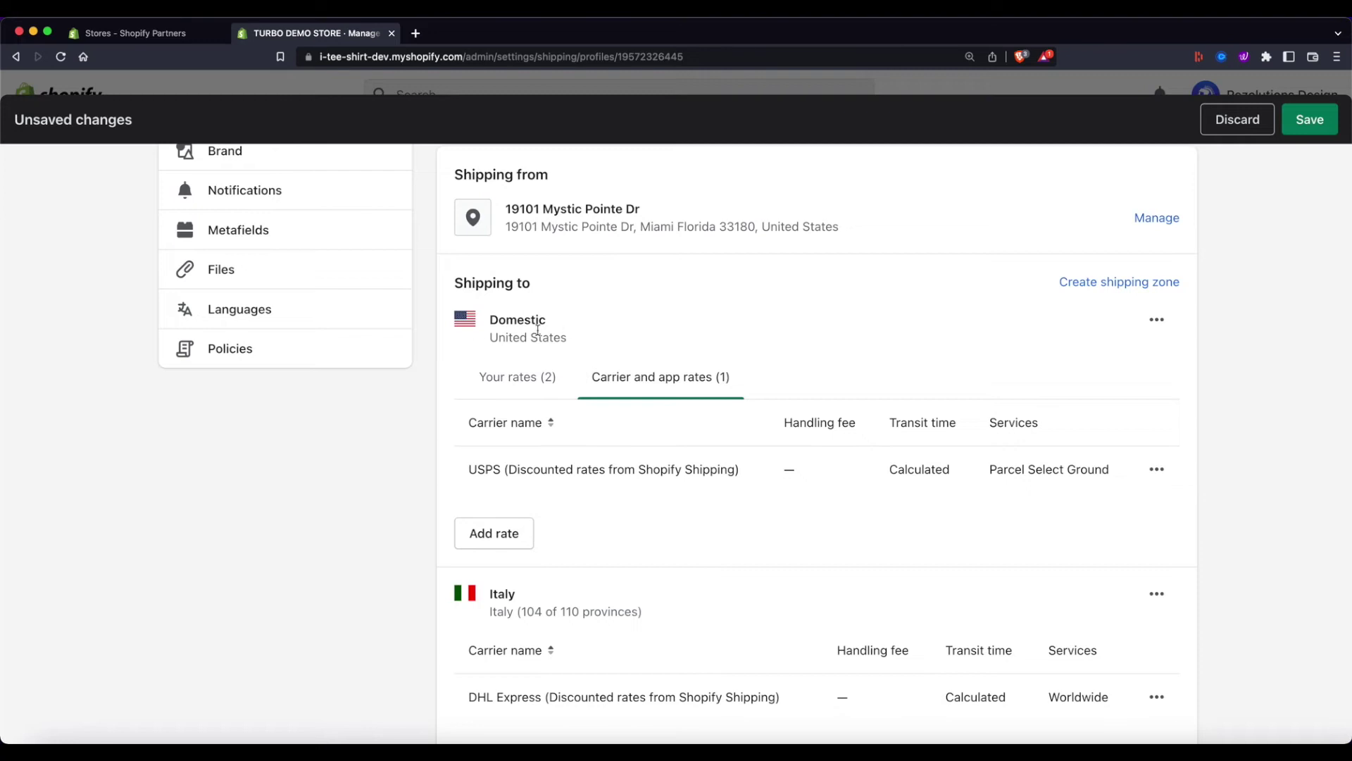
{"action": "scroll", "coordinate": [444, 399], "scroll_direction": "down", "scroll_amount": 7}
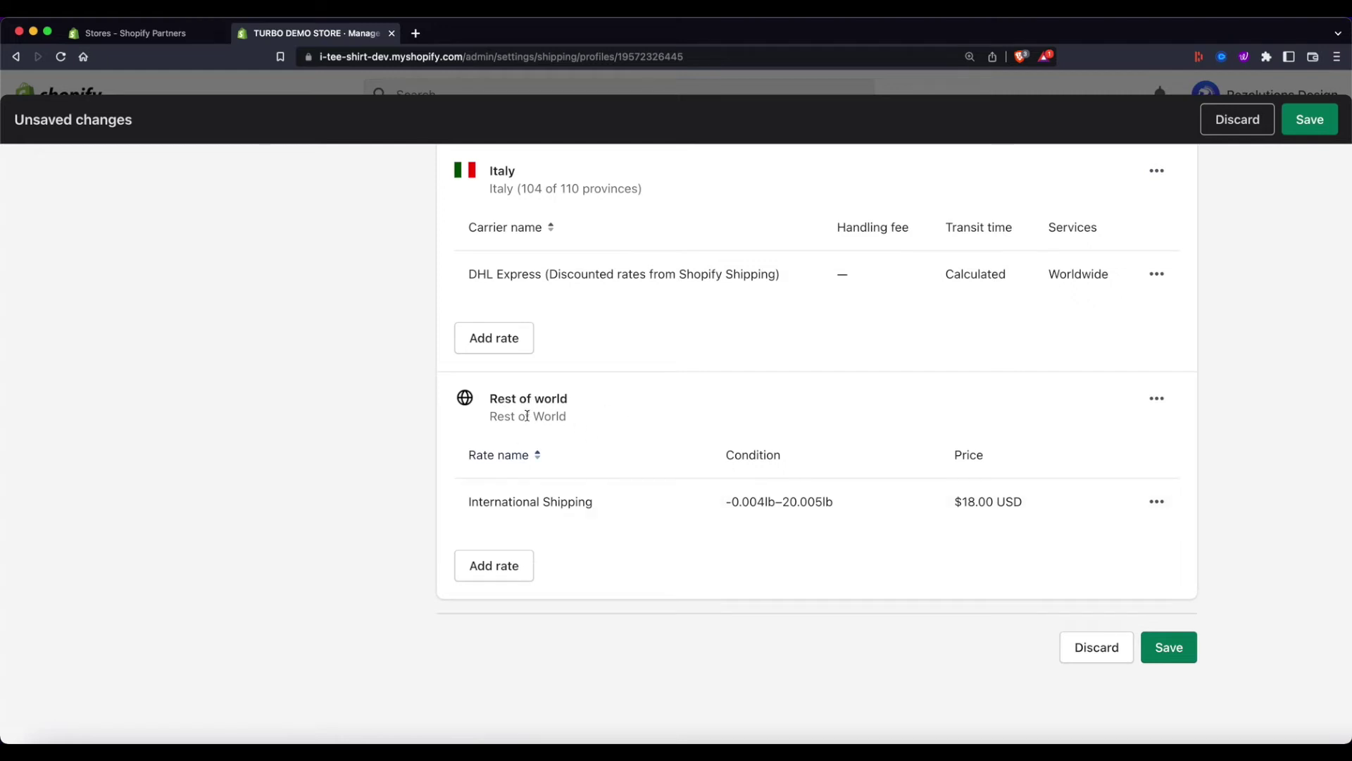
Add a carrier-calculated DHL Express Worldwide rate to the Rest of world zone.
{"action": "left_click", "coordinate": [511, 572]}
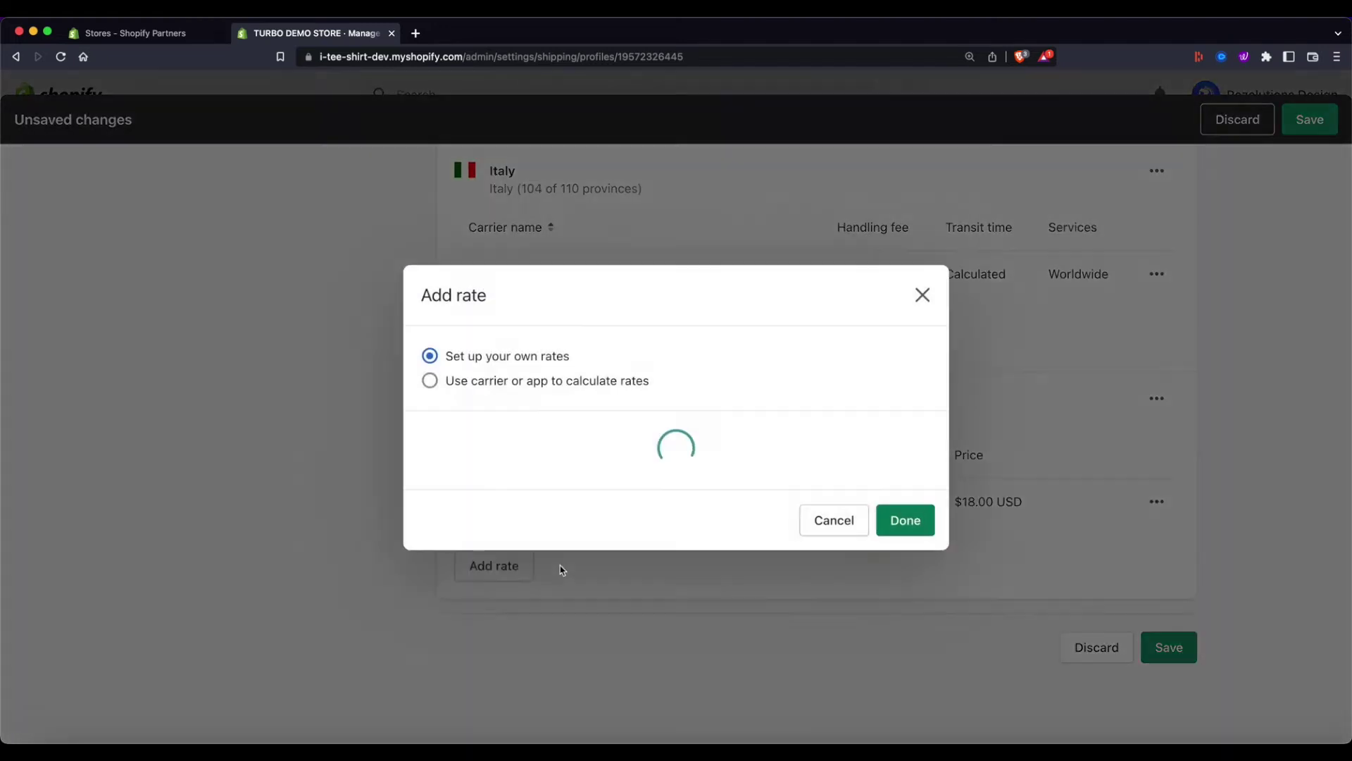
{"action": "left_click", "coordinate": [499, 317]}
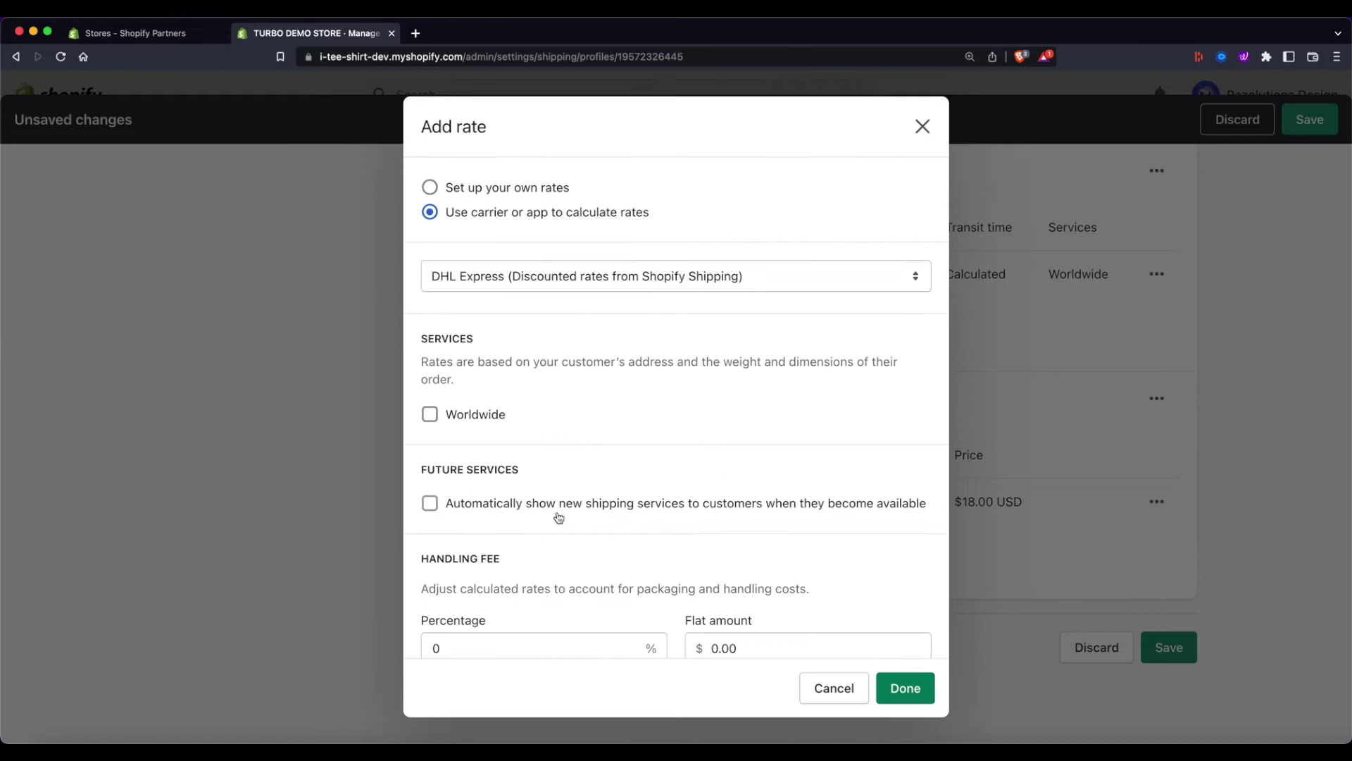
{"action": "scroll", "coordinate": [581, 599], "scroll_direction": "down", "scroll_amount": 1}
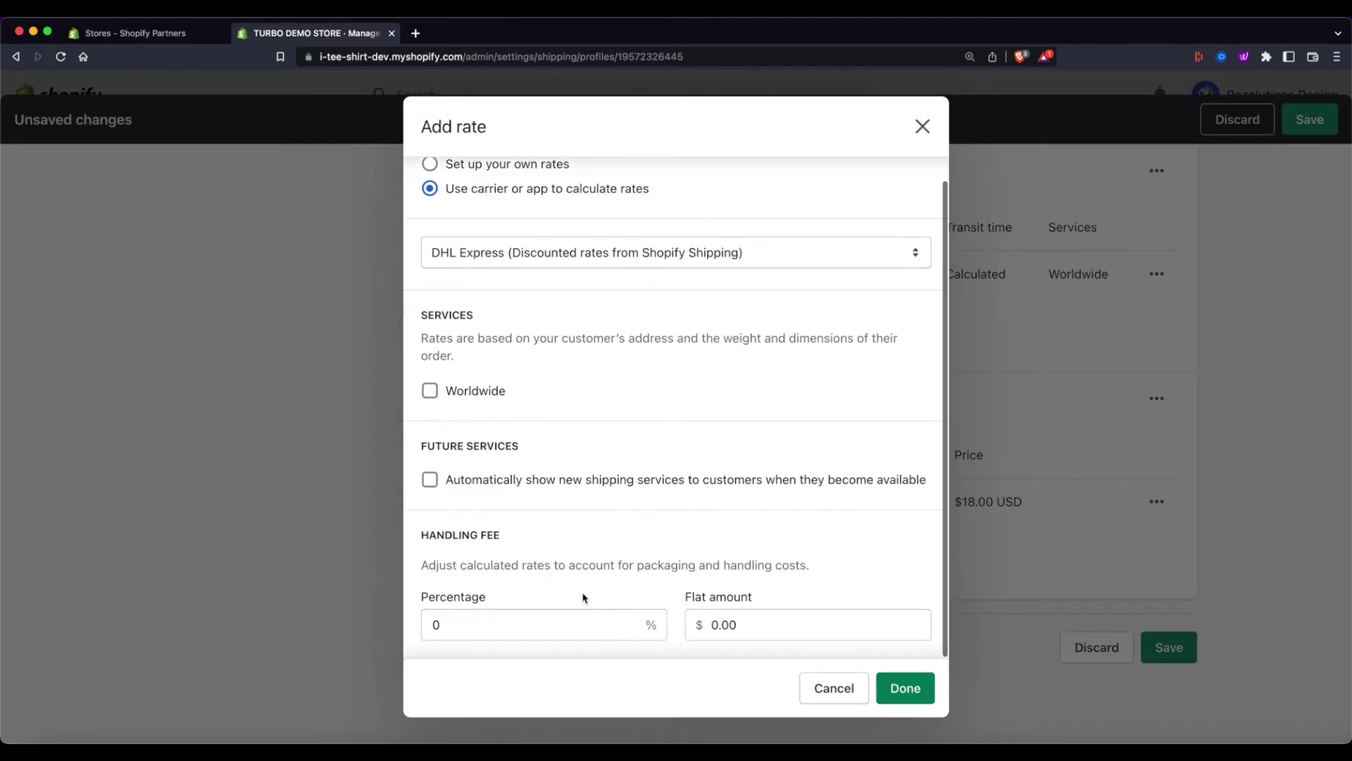
{"action": "left_click", "coordinate": [891, 688]}
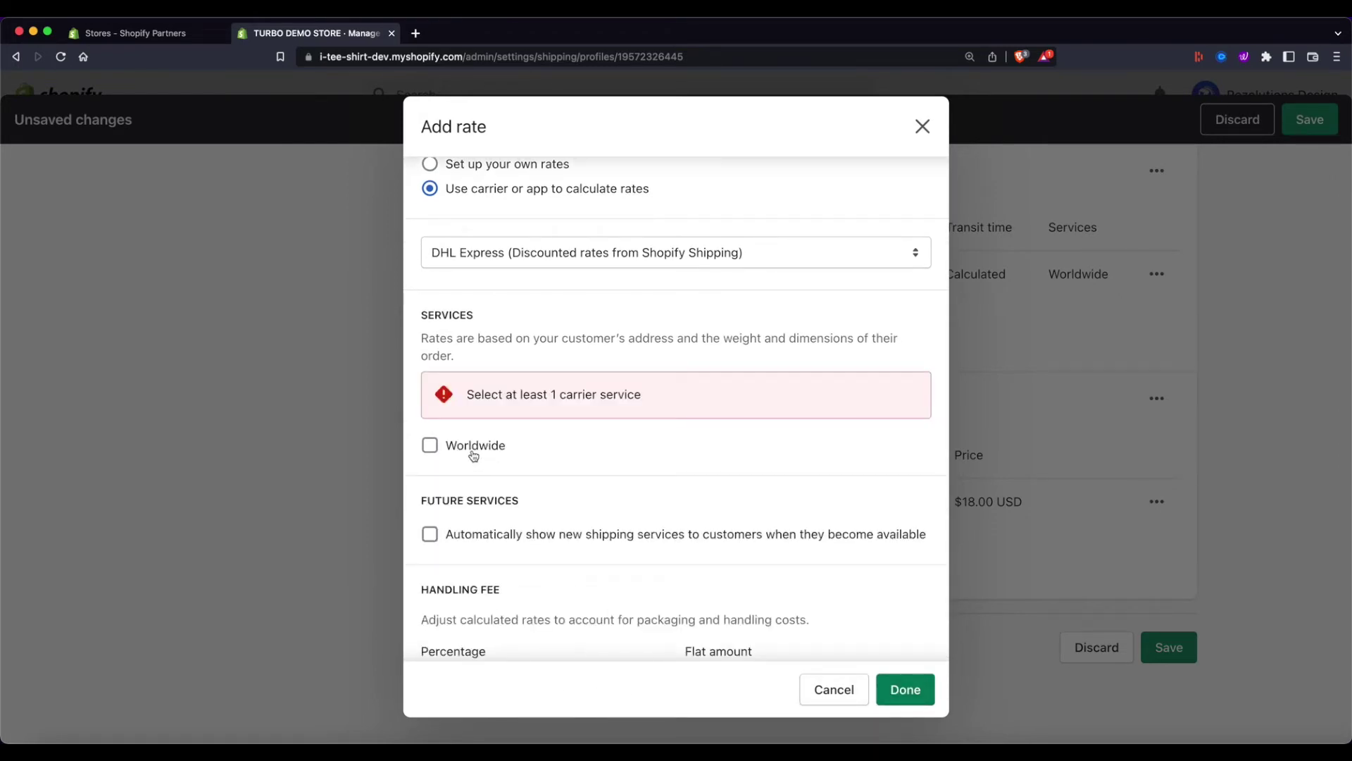
{"action": "left_click", "coordinate": [473, 450]}
{"action": "left_click", "coordinate": [905, 688]}
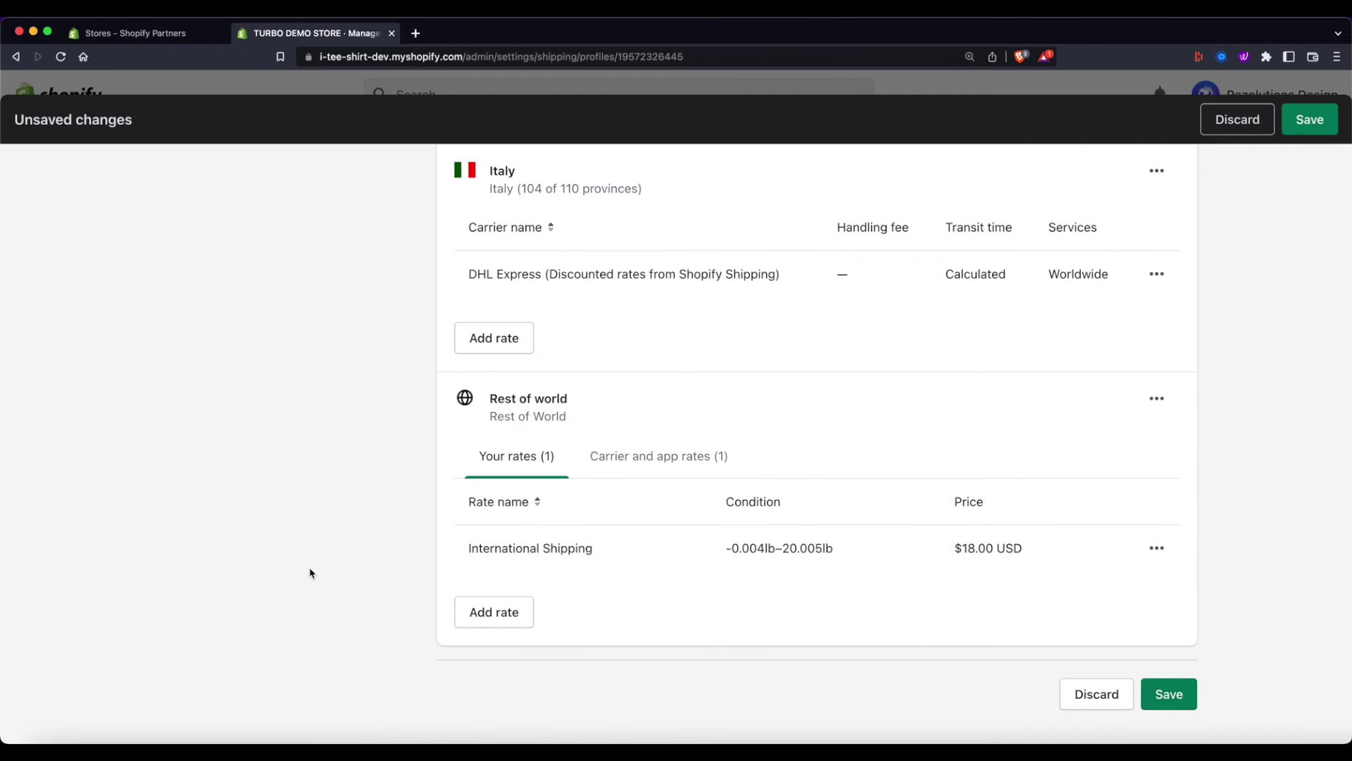
{"action": "scroll", "coordinate": [310, 573], "scroll_direction": "up", "scroll_amount": 1}
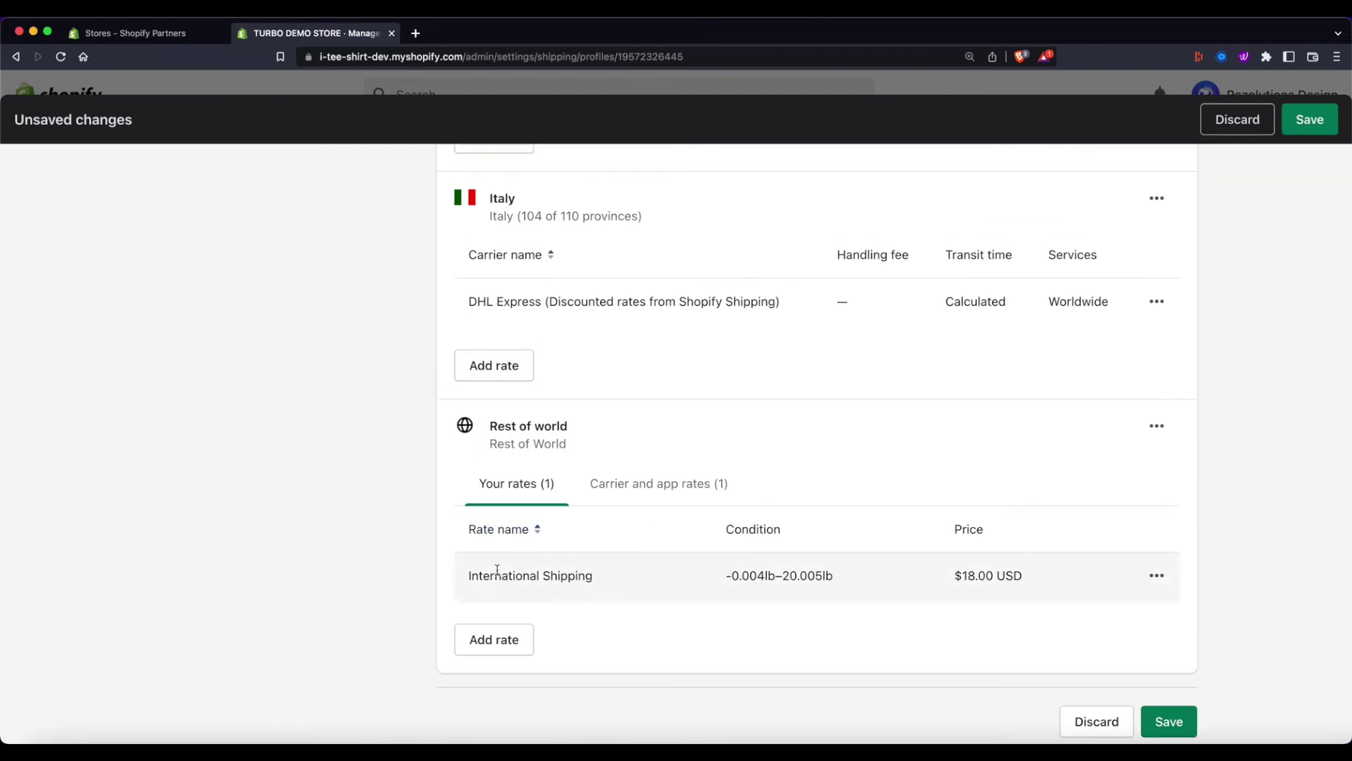
Delete the $18.00 International Shipping rate from the Rest of world zone.
{"action": "left_click", "coordinate": [1156, 576]}
{"action": "left_click", "coordinate": [1120, 654]}
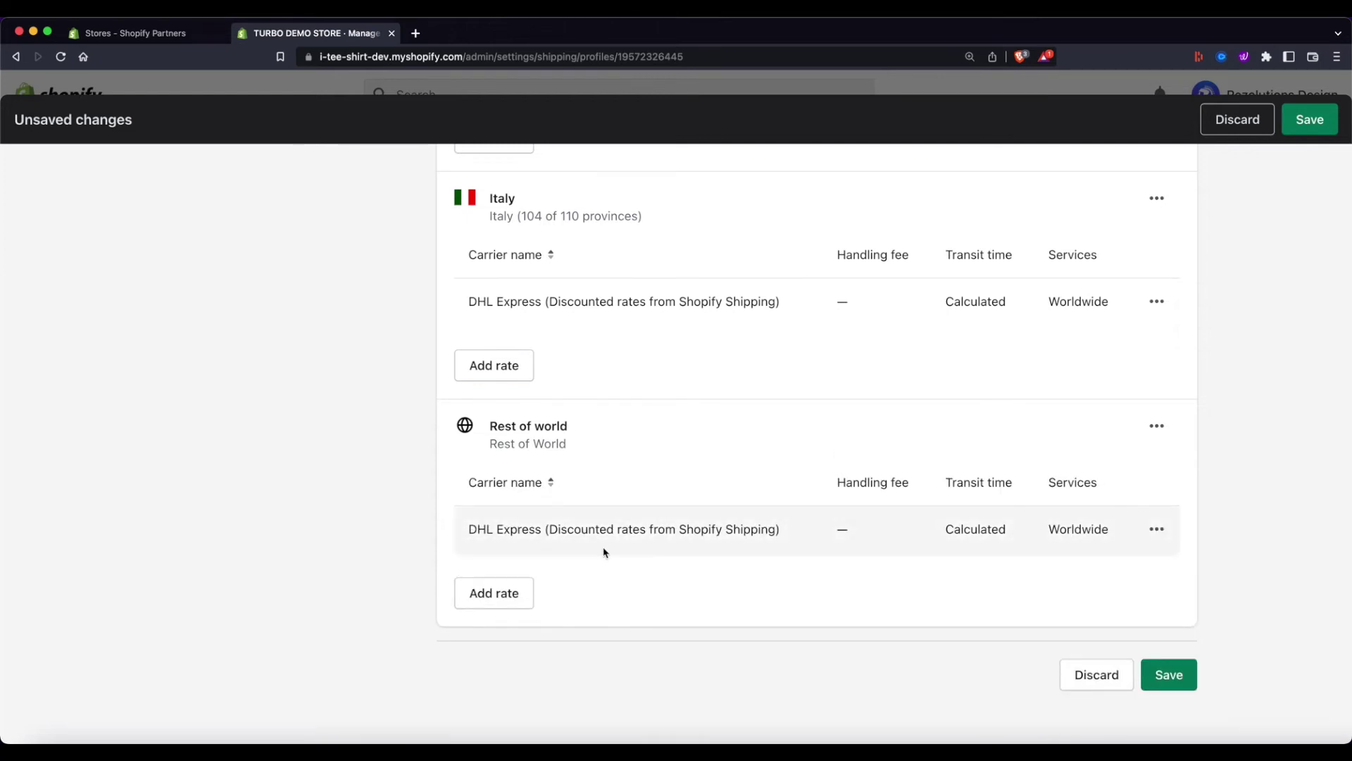
{"action": "scroll", "coordinate": [695, 600], "scroll_direction": "up", "scroll_amount": 10}
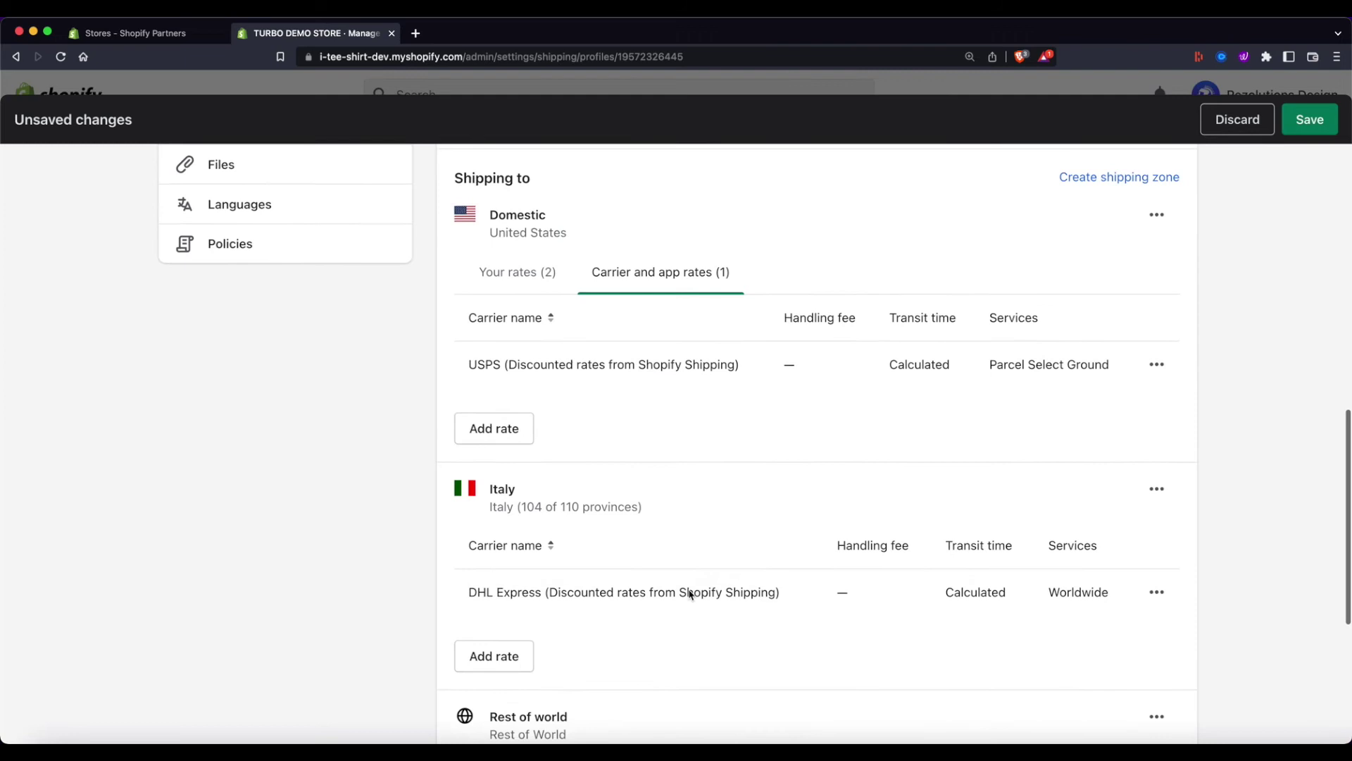
{"action": "scroll", "coordinate": [690, 593], "scroll_direction": "down", "scroll_amount": 10}
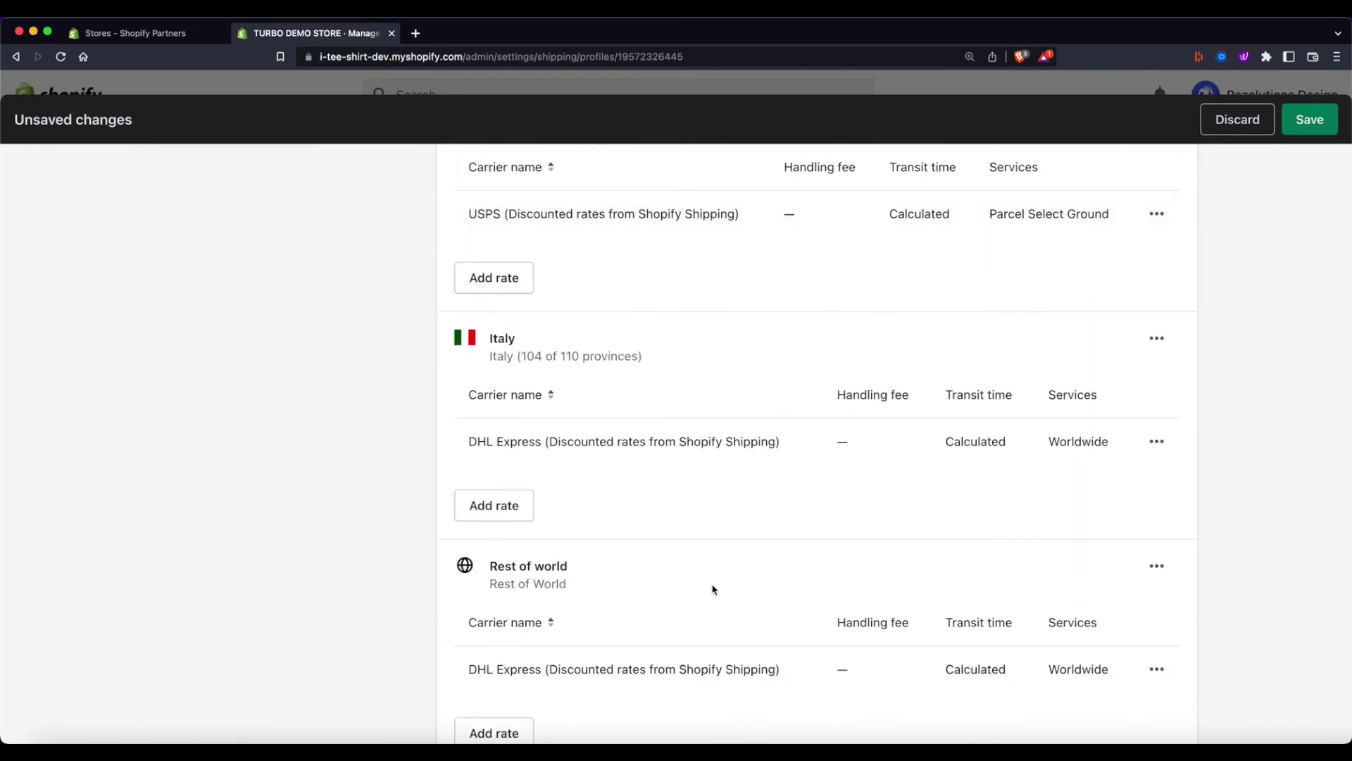
{"action": "scroll", "coordinate": [712, 585], "scroll_direction": "up", "scroll_amount": 10}
{"action": "scroll", "coordinate": [720, 587], "scroll_direction": "up", "scroll_amount": 2}
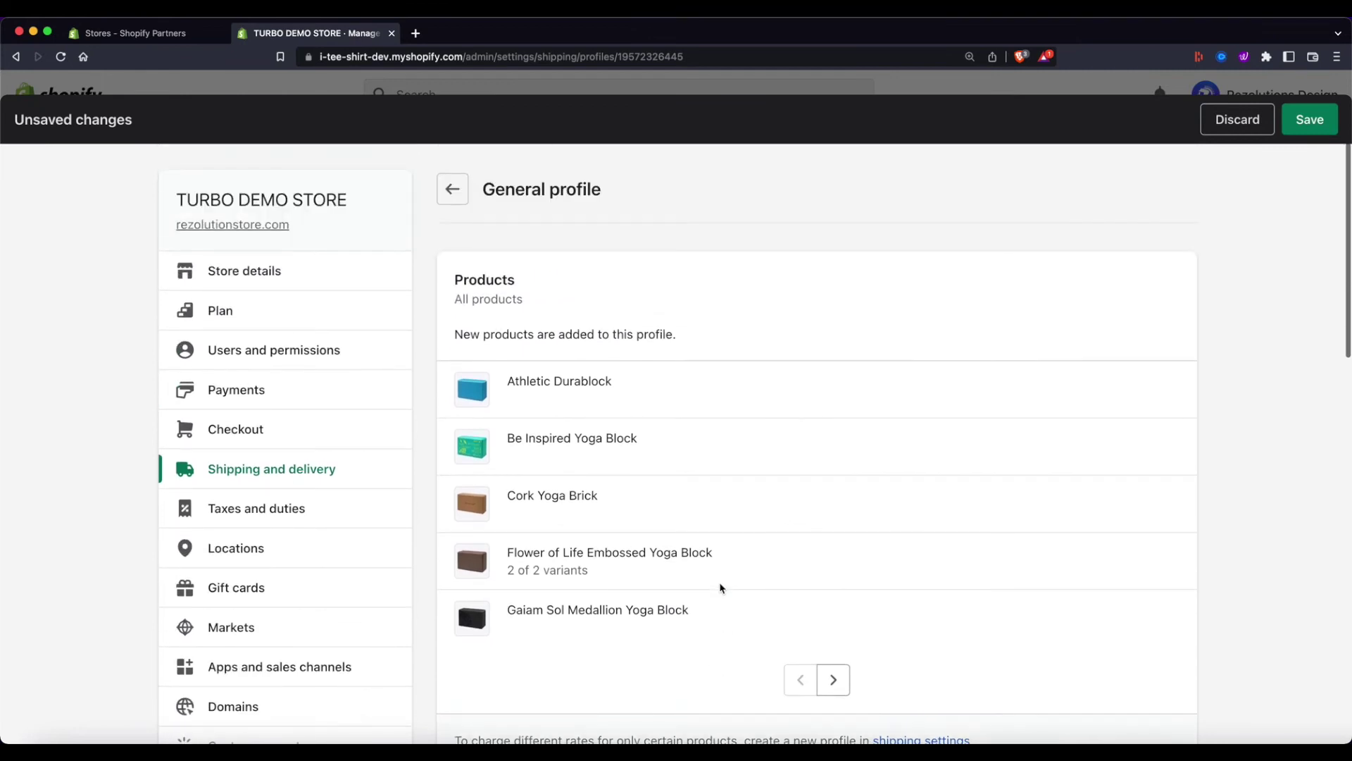
Save the shipping profile changes and close Settings to return to the Home dashboard.
{"action": "left_click", "coordinate": [1311, 124]}
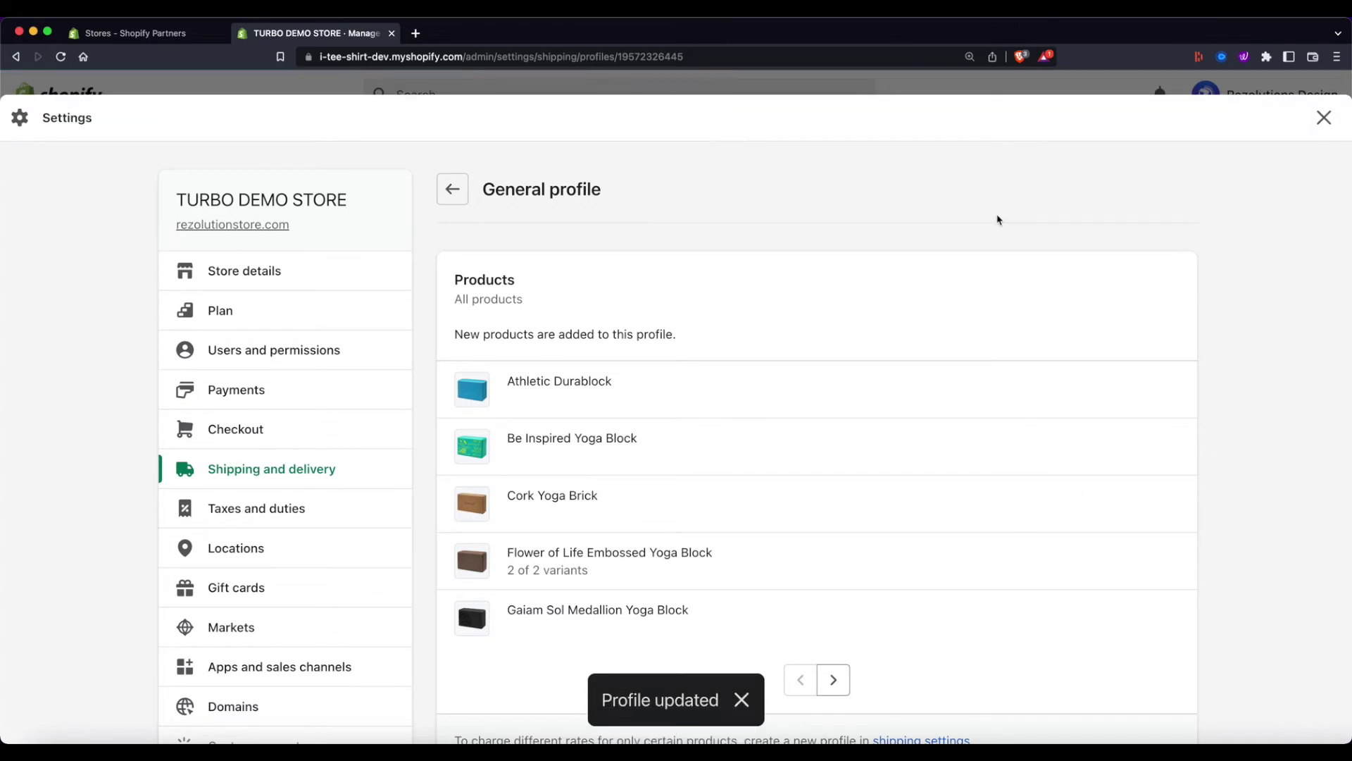
{"action": "left_click", "coordinate": [1324, 118]}
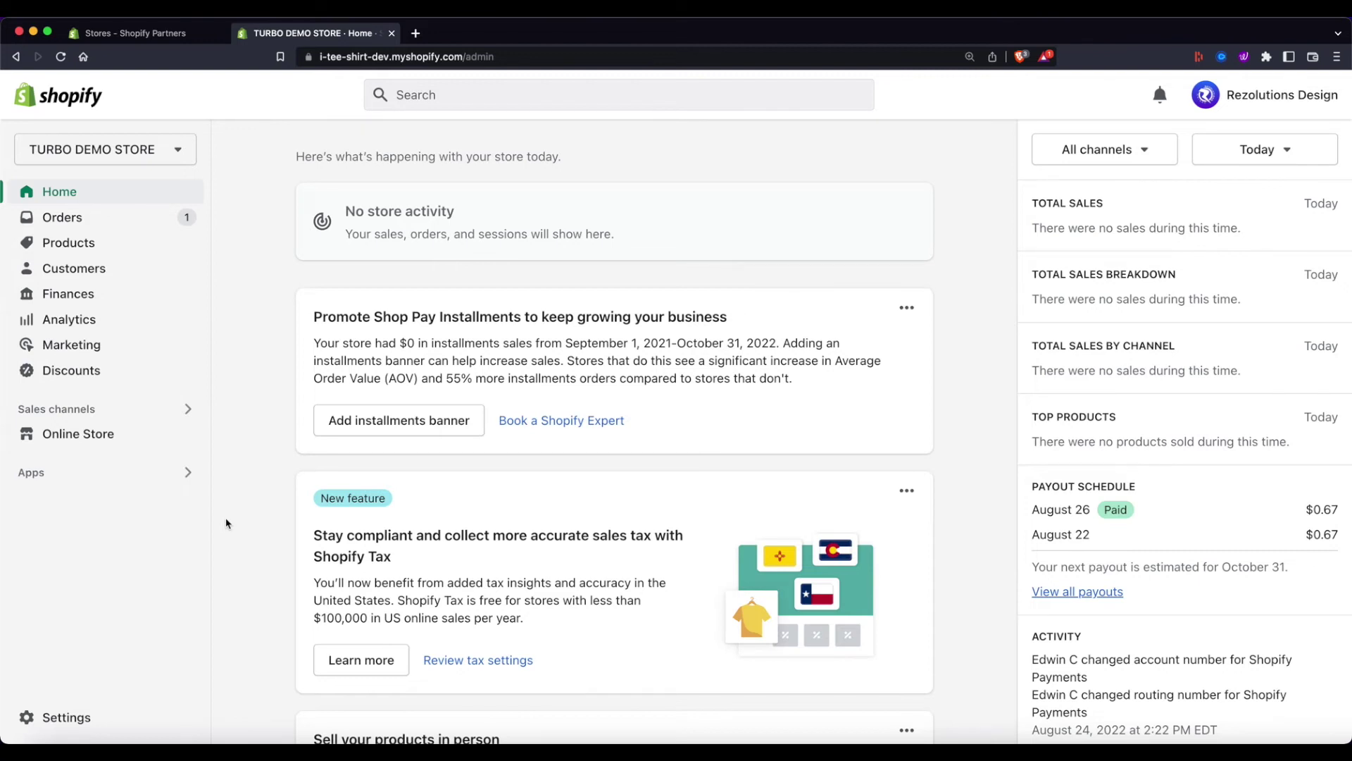
Scroll through Shipping and delivery to review the Local Delivery and Local Pickup sections.
{"action": "scroll", "coordinate": [232, 525], "scroll_direction": "down", "scroll_amount": 5}
{"action": "scroll", "coordinate": [238, 528], "scroll_direction": "up", "scroll_amount": 2}
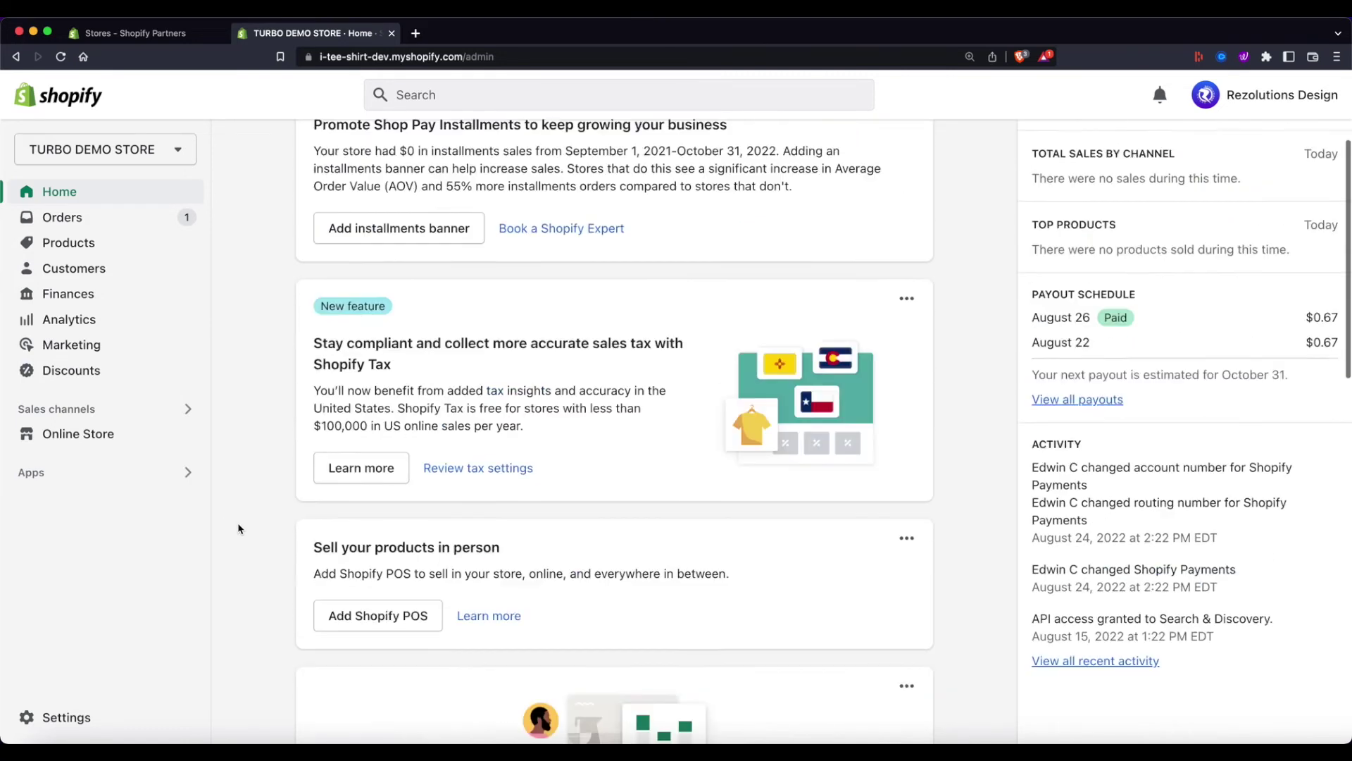
{"action": "scroll", "coordinate": [238, 529], "scroll_direction": "up", "scroll_amount": 3}
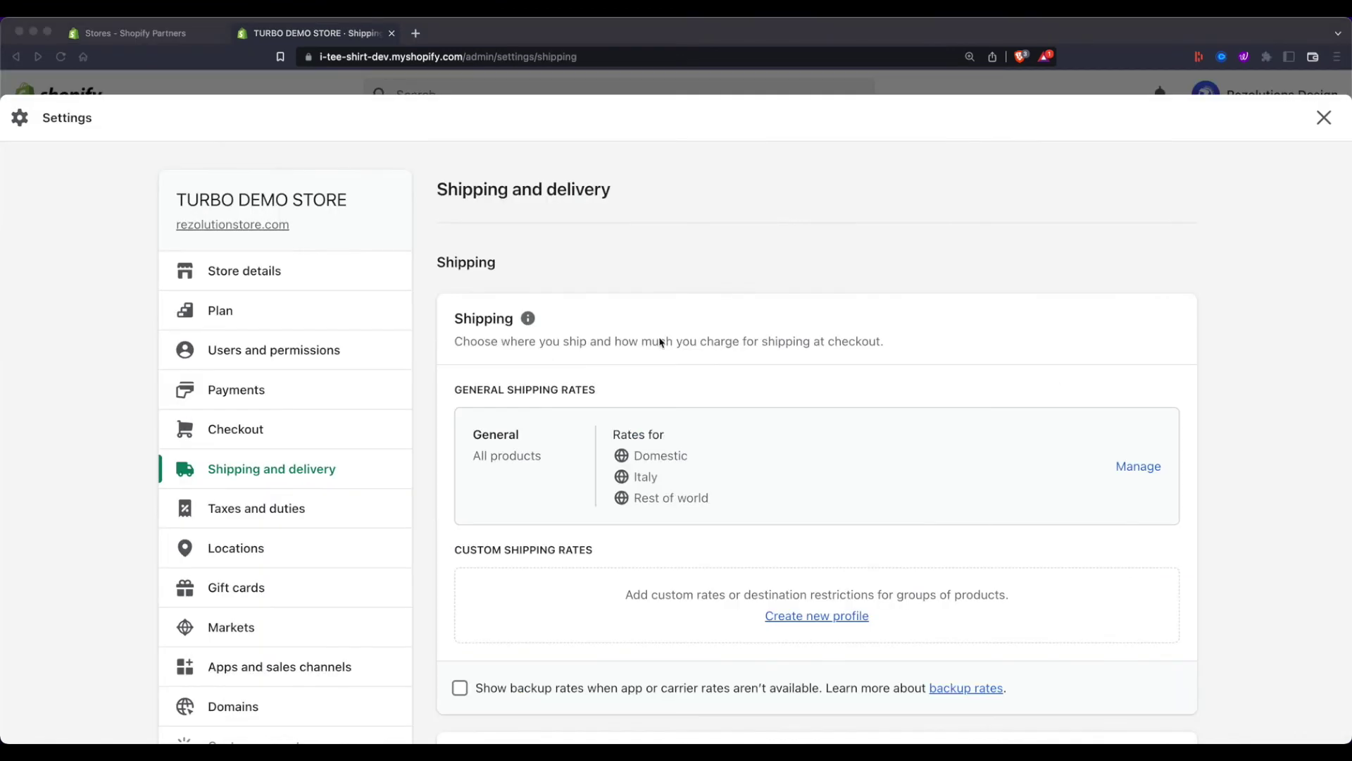
{"action": "scroll", "coordinate": [572, 576], "scroll_direction": "down", "scroll_amount": 9}
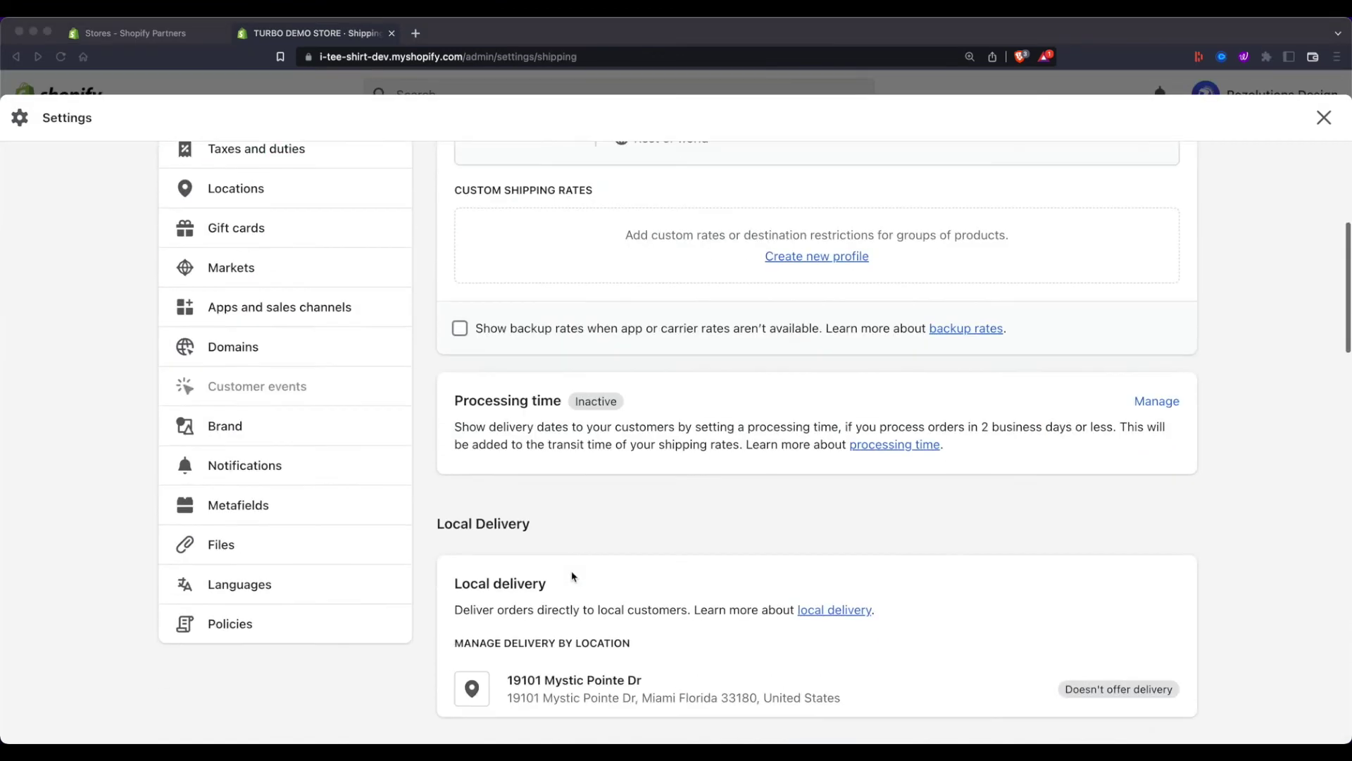
{"action": "scroll", "coordinate": [572, 576], "scroll_direction": "down", "scroll_amount": 1}
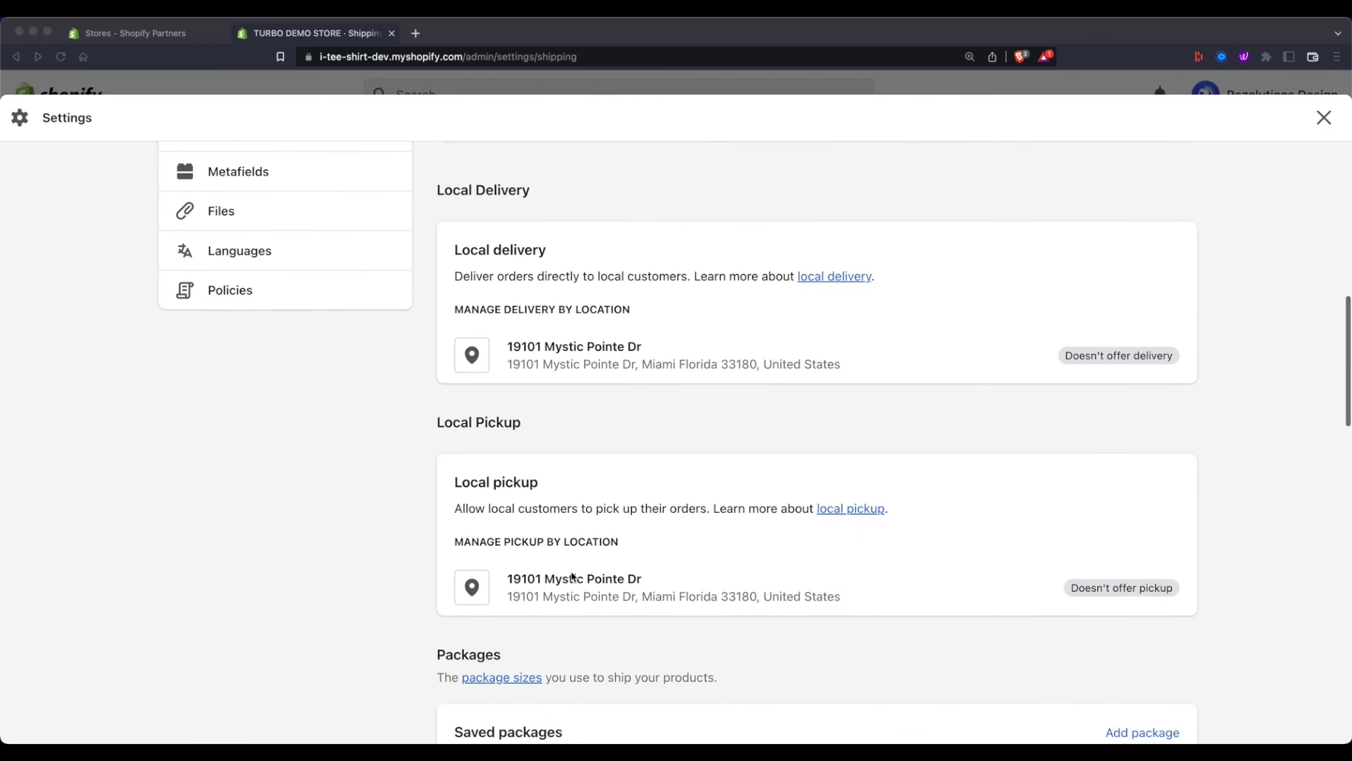
{"action": "scroll", "coordinate": [572, 576], "scroll_direction": "up", "scroll_amount": 1}
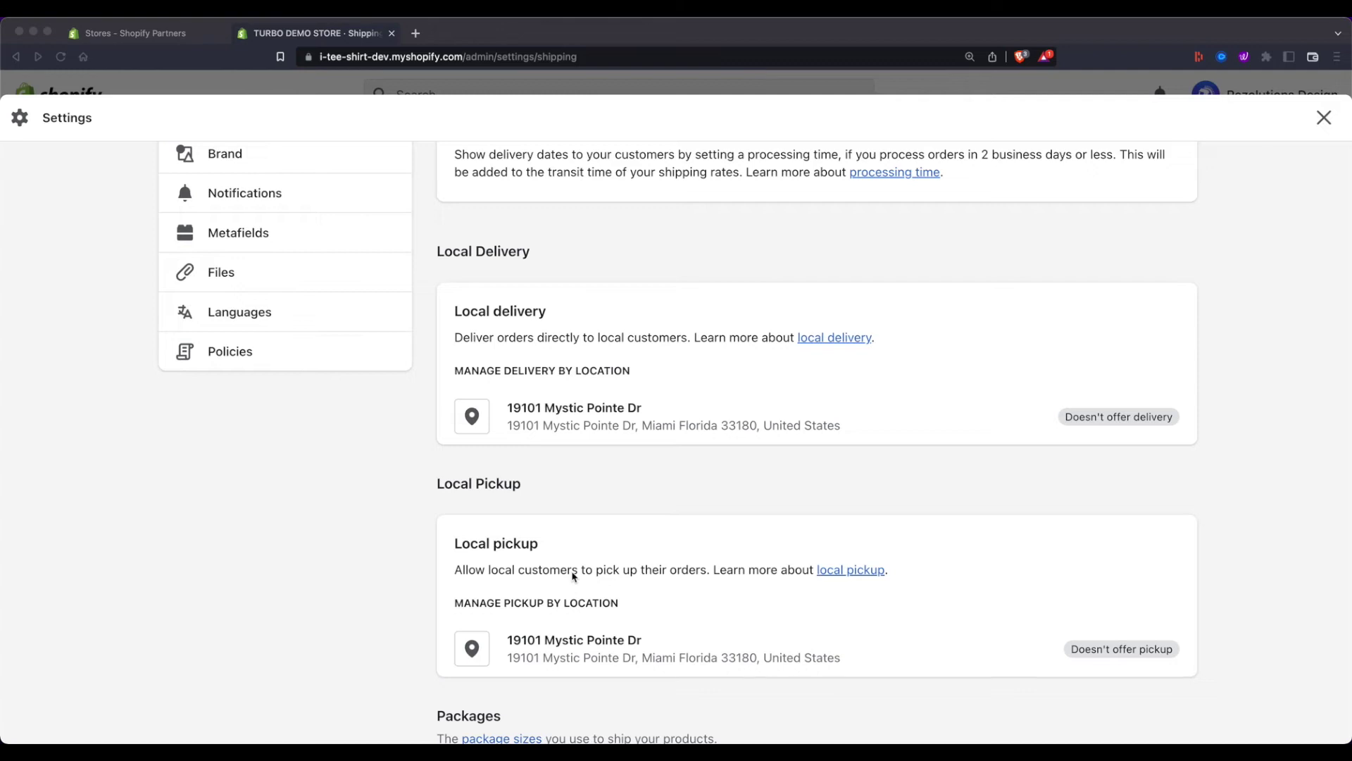
{"action": "scroll", "coordinate": [562, 581], "scroll_direction": "up", "scroll_amount": 15}
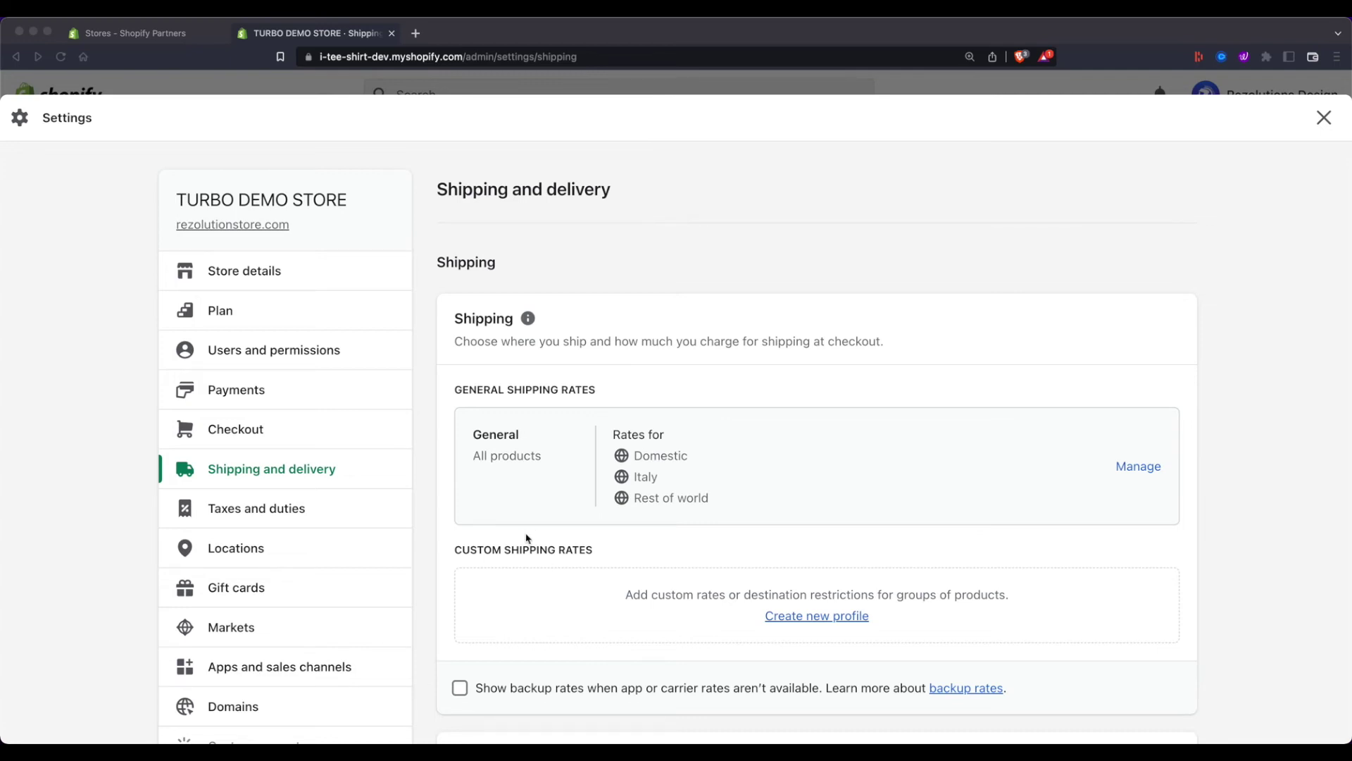
{"action": "scroll", "coordinate": [457, 605], "scroll_direction": "down", "scroll_amount": 3}
{"action": "scroll", "coordinate": [456, 604], "scroll_direction": "down", "scroll_amount": 2}
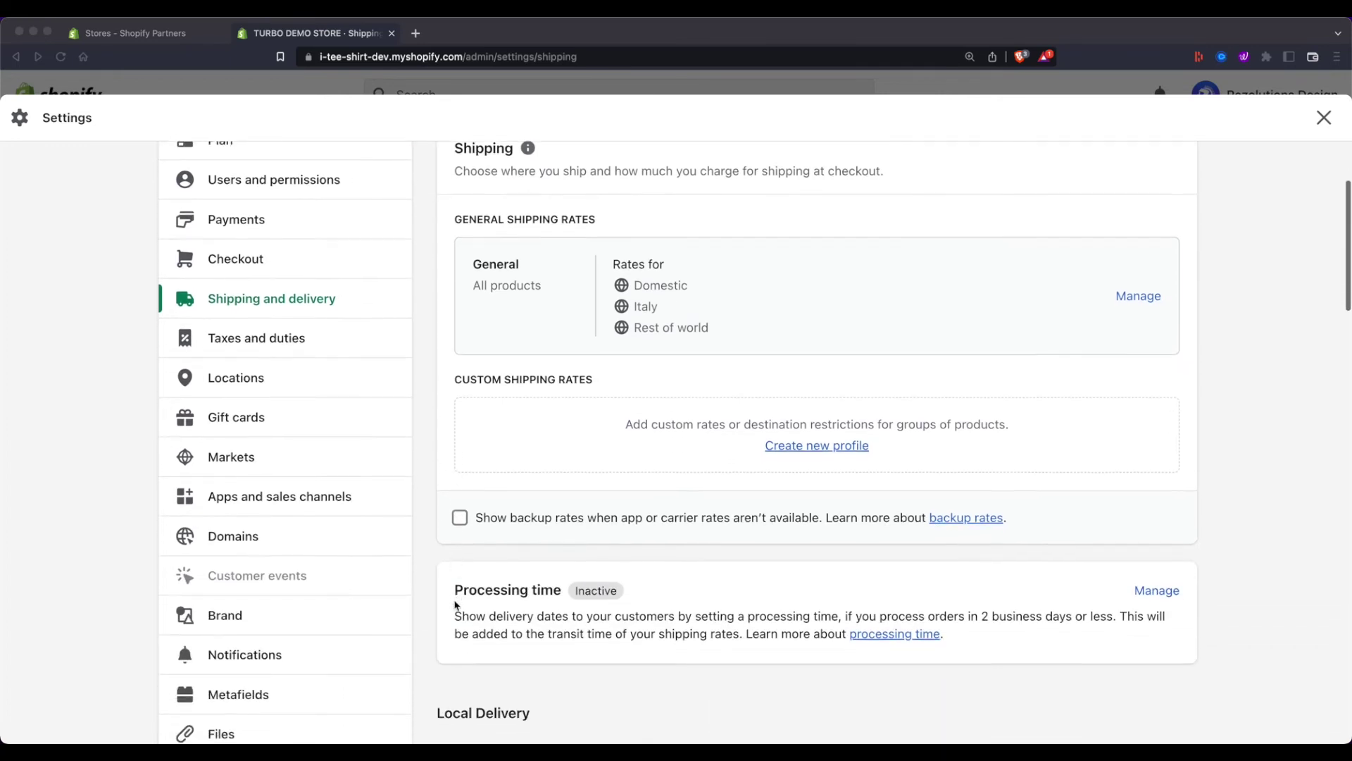
{"action": "scroll", "coordinate": [452, 604], "scroll_direction": "down", "scroll_amount": 3}
{"action": "scroll", "coordinate": [449, 604], "scroll_direction": "down", "scroll_amount": 3}
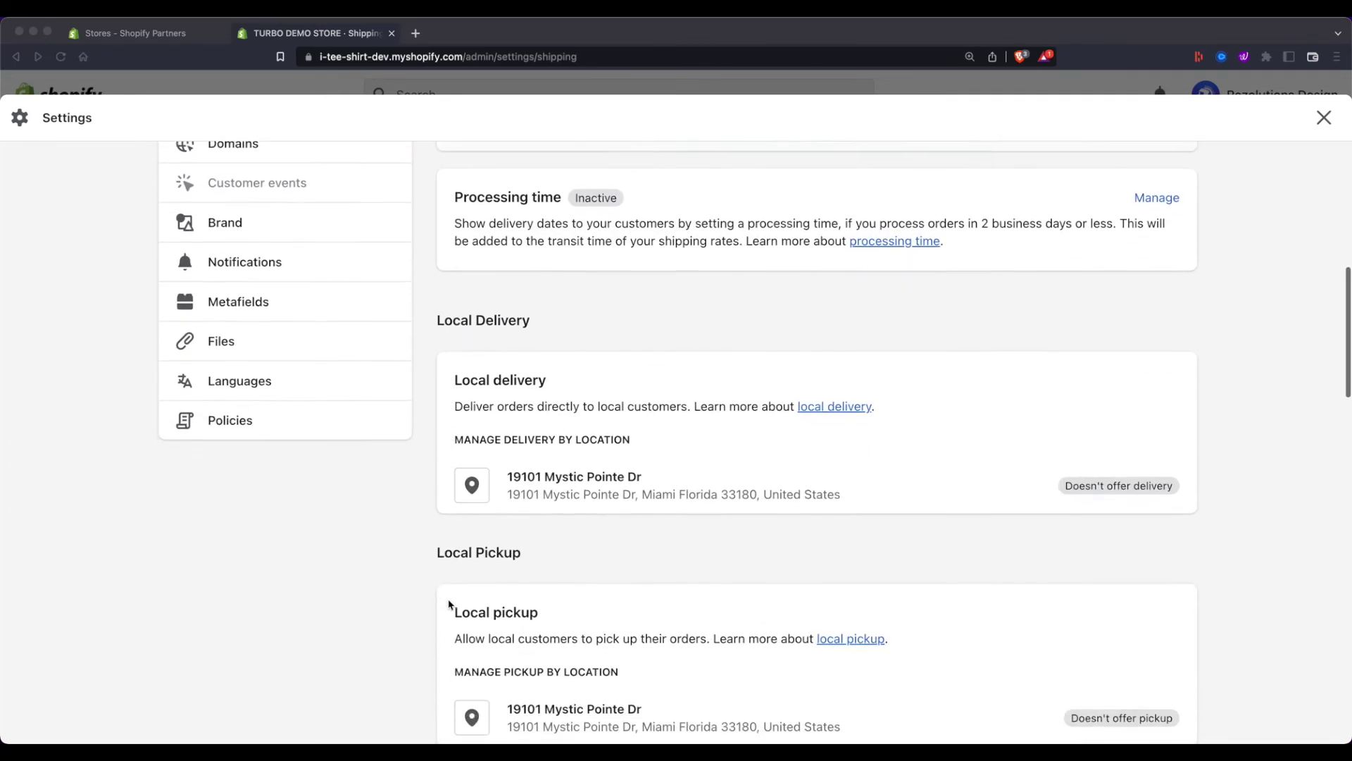
{"action": "scroll", "coordinate": [449, 604], "scroll_direction": "down", "scroll_amount": 5}
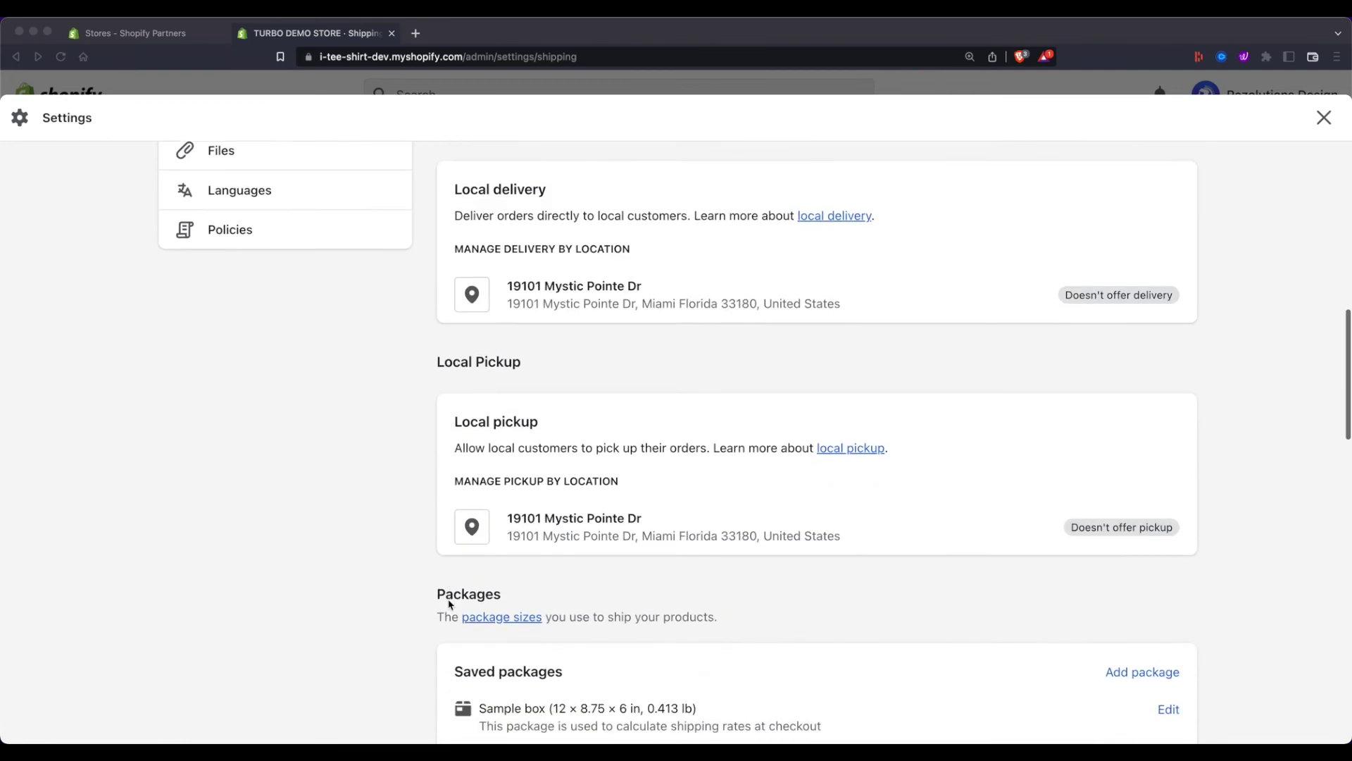
{"action": "scroll", "coordinate": [449, 604], "scroll_direction": "down", "scroll_amount": 3}
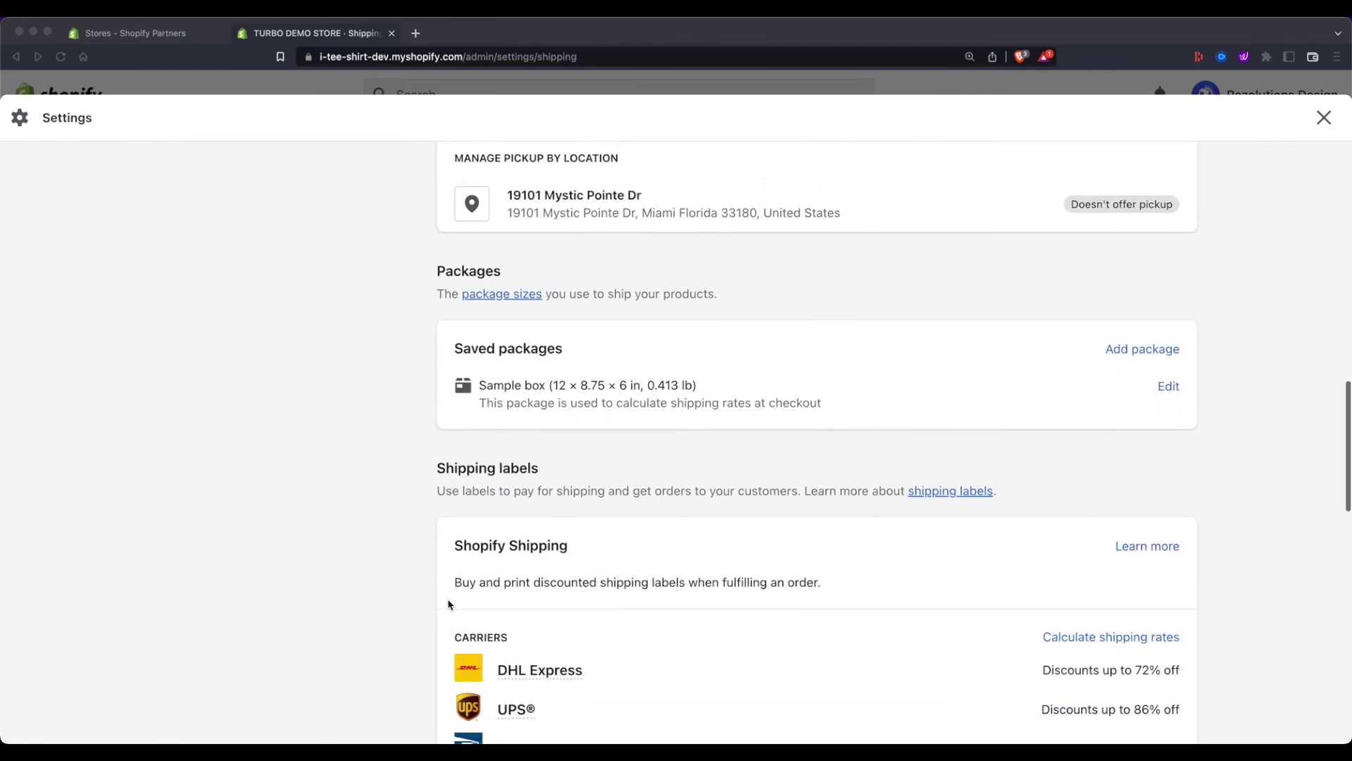
{"action": "scroll", "coordinate": [450, 604], "scroll_direction": "down", "scroll_amount": 2}
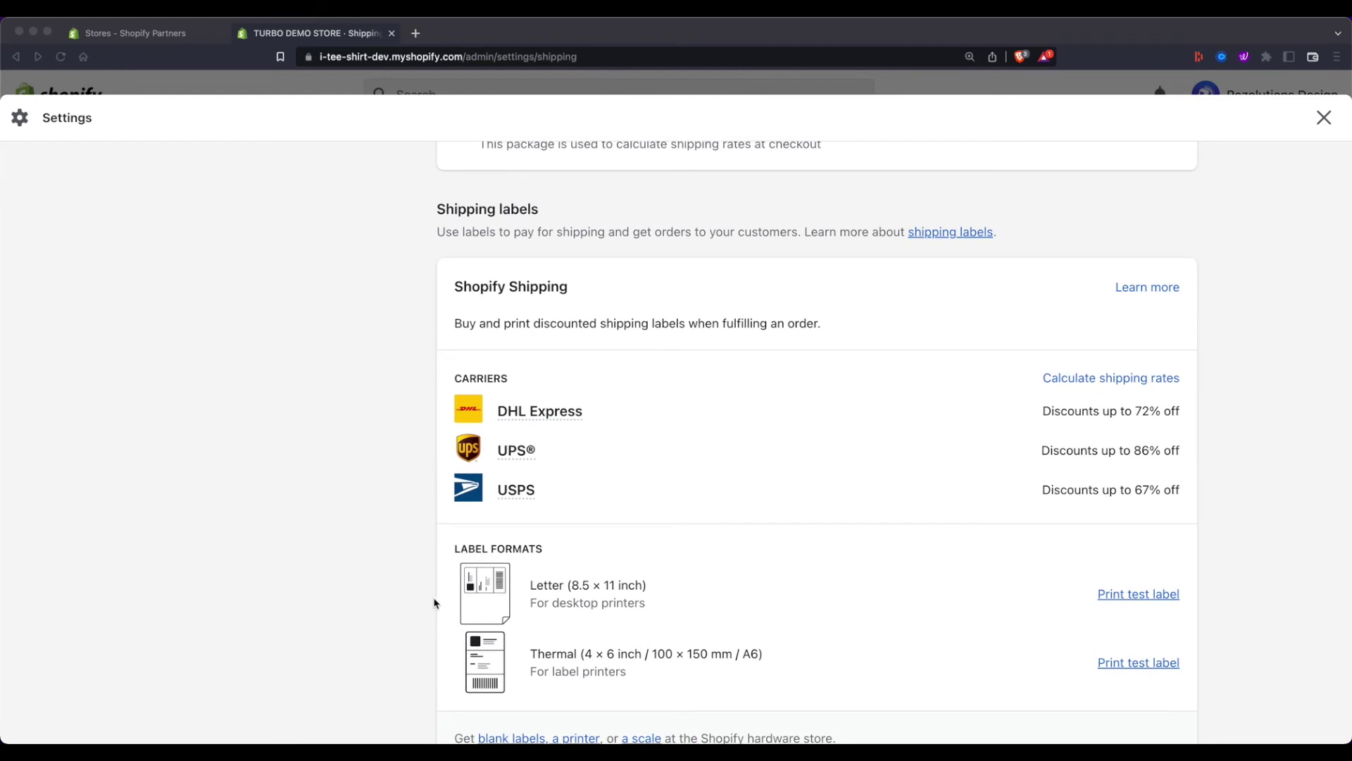
{"action": "scroll", "coordinate": [439, 604], "scroll_direction": "down", "scroll_amount": 2}
{"action": "scroll", "coordinate": [442, 600], "scroll_direction": "up", "scroll_amount": 20}
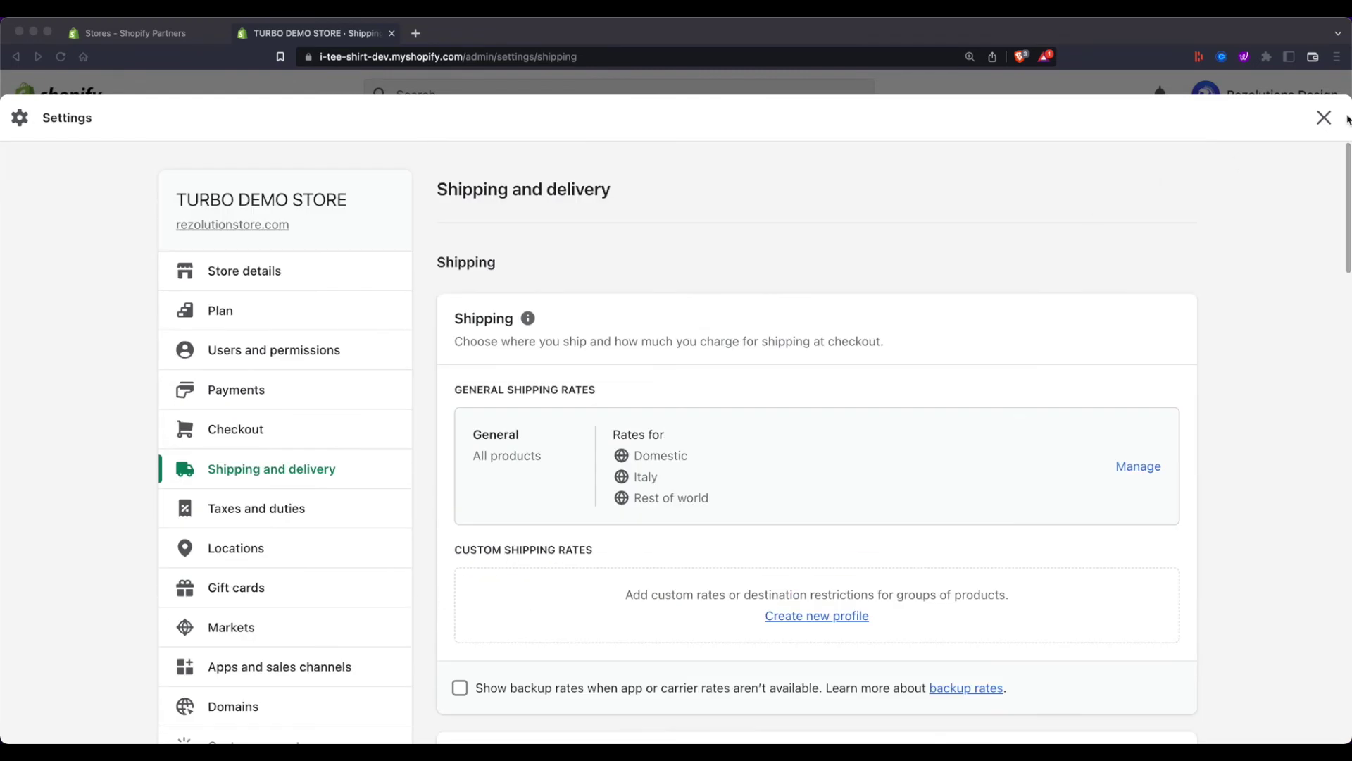
Bring the Carrier accounts section of Shipping and delivery into view, showing its plan-upgrade requirement.
{"action": "left_click", "coordinate": [1323, 117]}
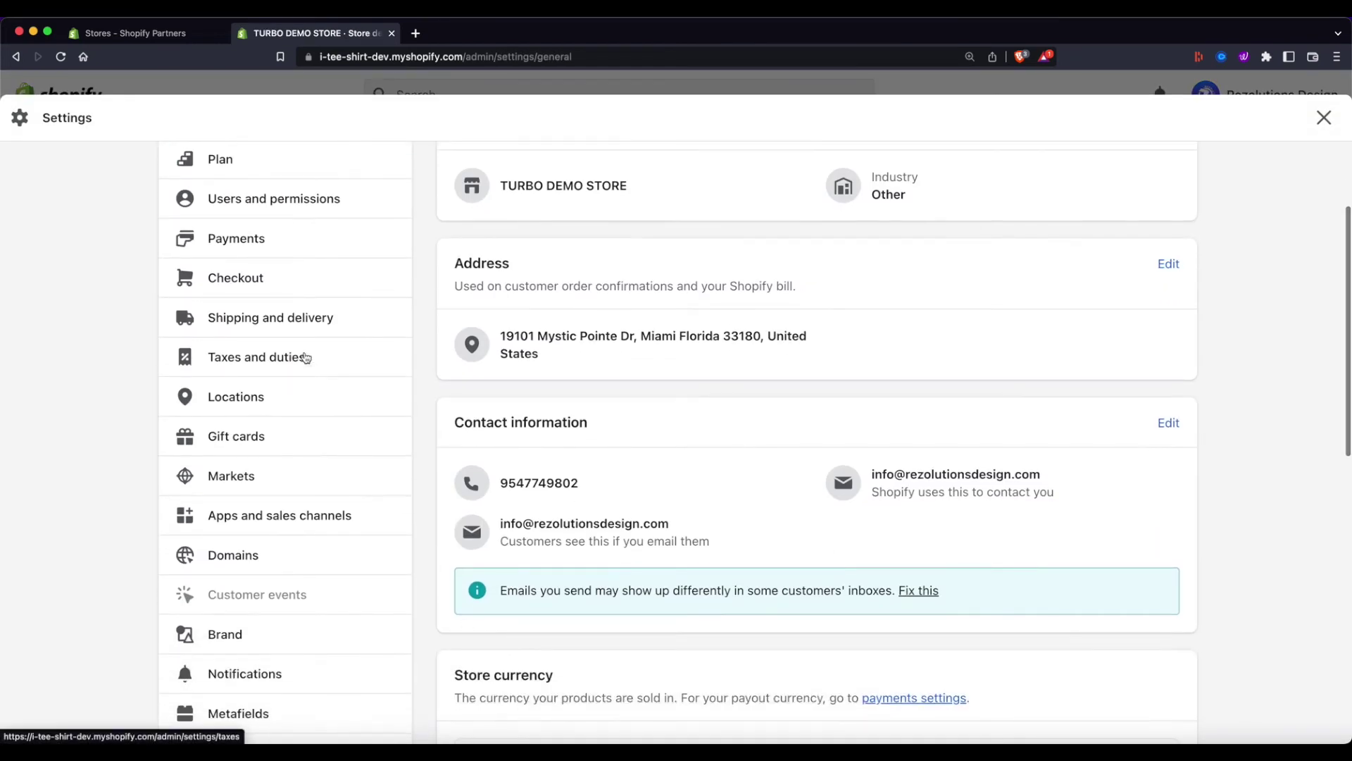
{"action": "left_click", "coordinate": [268, 317]}
{"action": "scroll", "coordinate": [442, 625], "scroll_direction": "down", "scroll_amount": 15}
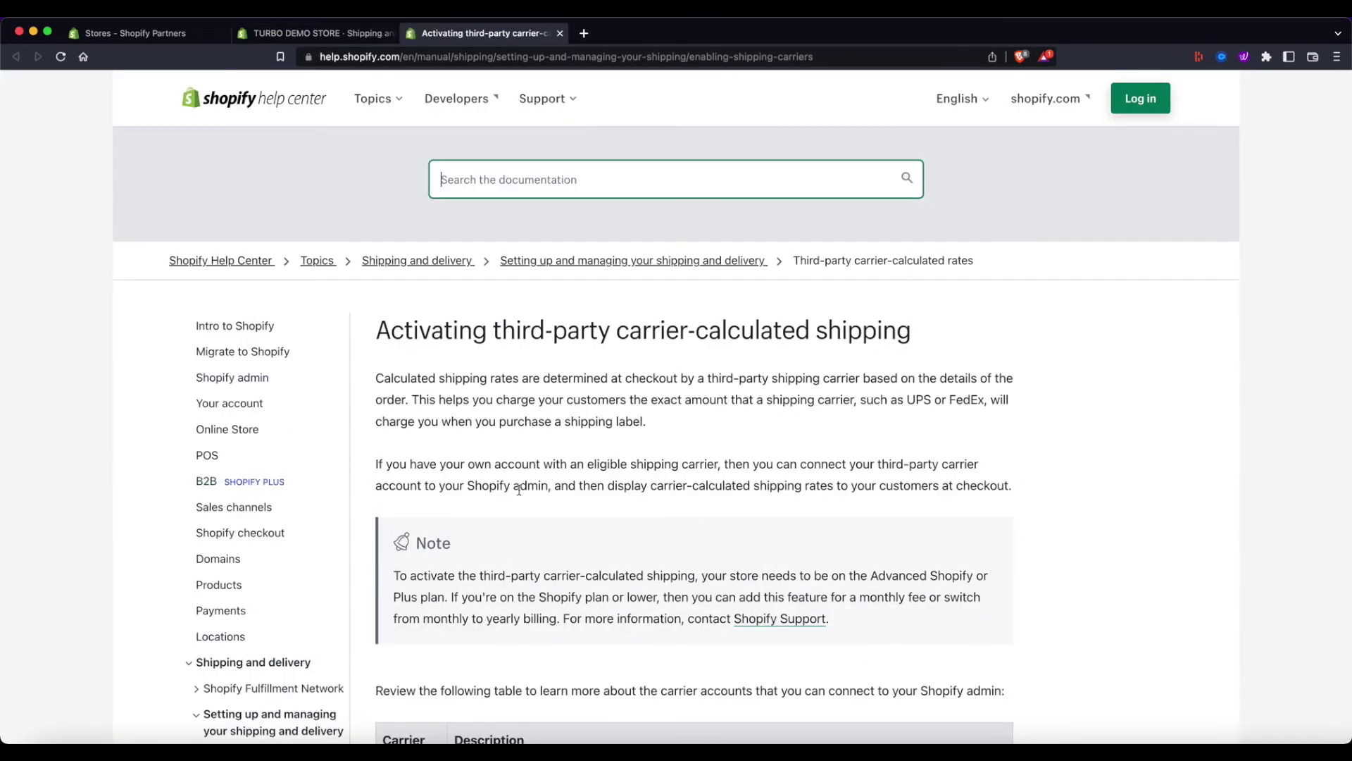
Read through the carrier-calculated shipping article's carrier table down to its 'In this section' links.
{"action": "scroll", "coordinate": [622, 493], "scroll_direction": "down", "scroll_amount": 6}
{"action": "scroll", "coordinate": [623, 493], "scroll_direction": "down", "scroll_amount": 2}
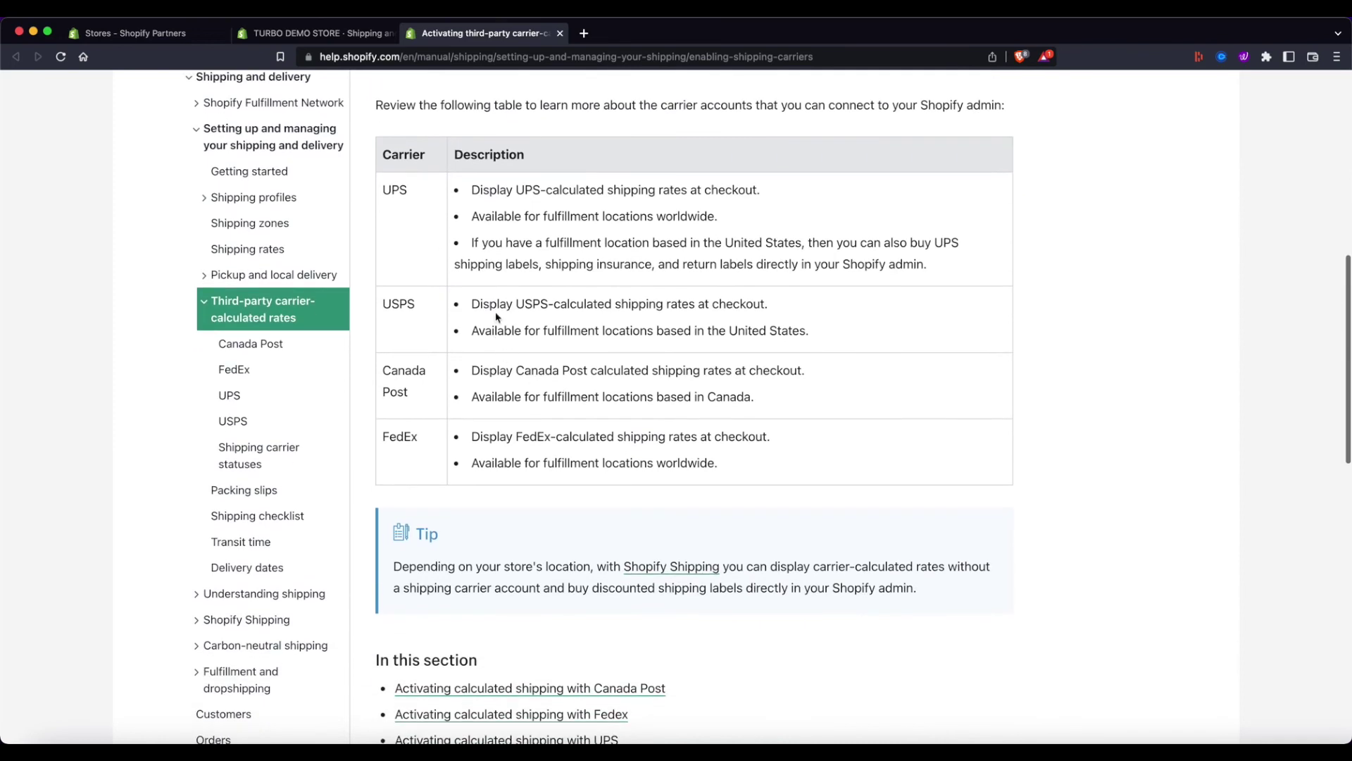
{"action": "scroll", "coordinate": [518, 384], "scroll_direction": "down", "scroll_amount": 1}
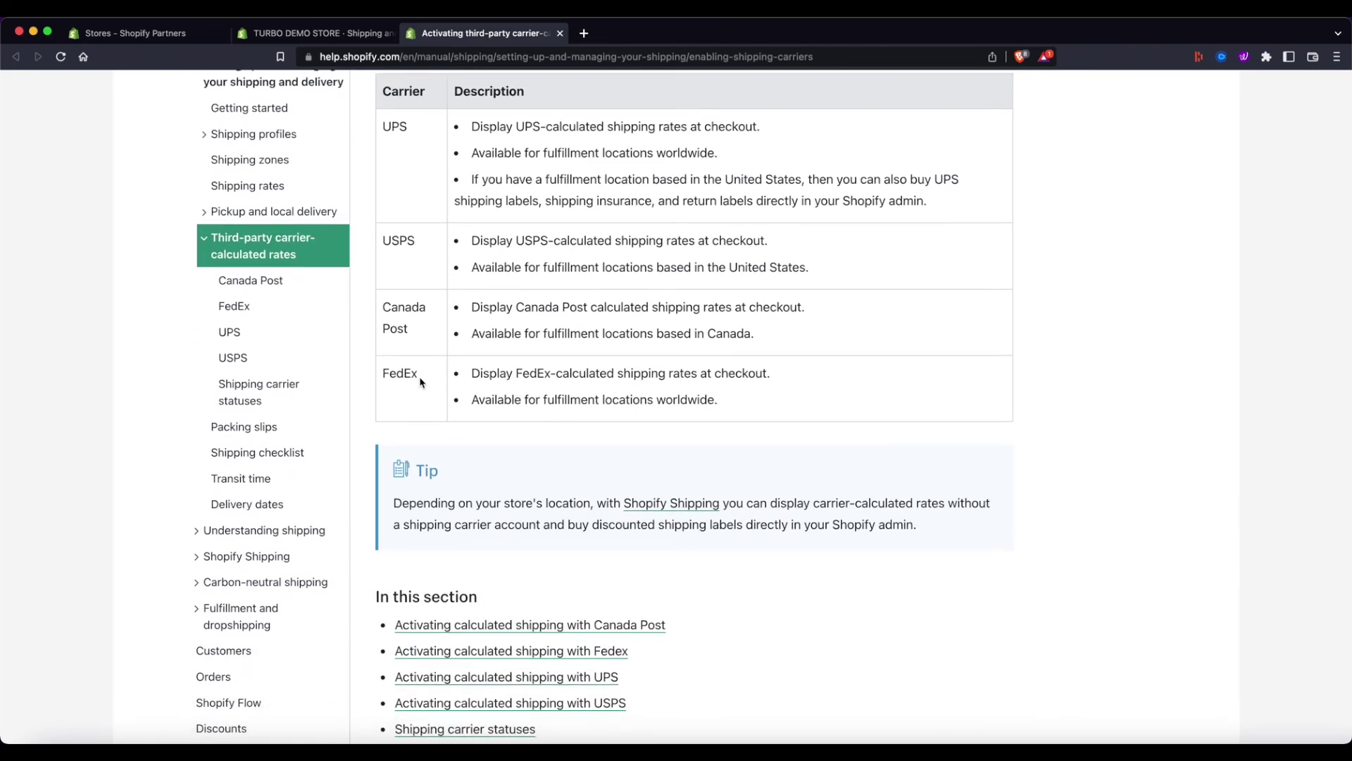
{"action": "scroll", "coordinate": [423, 328], "scroll_direction": "up", "scroll_amount": 1}
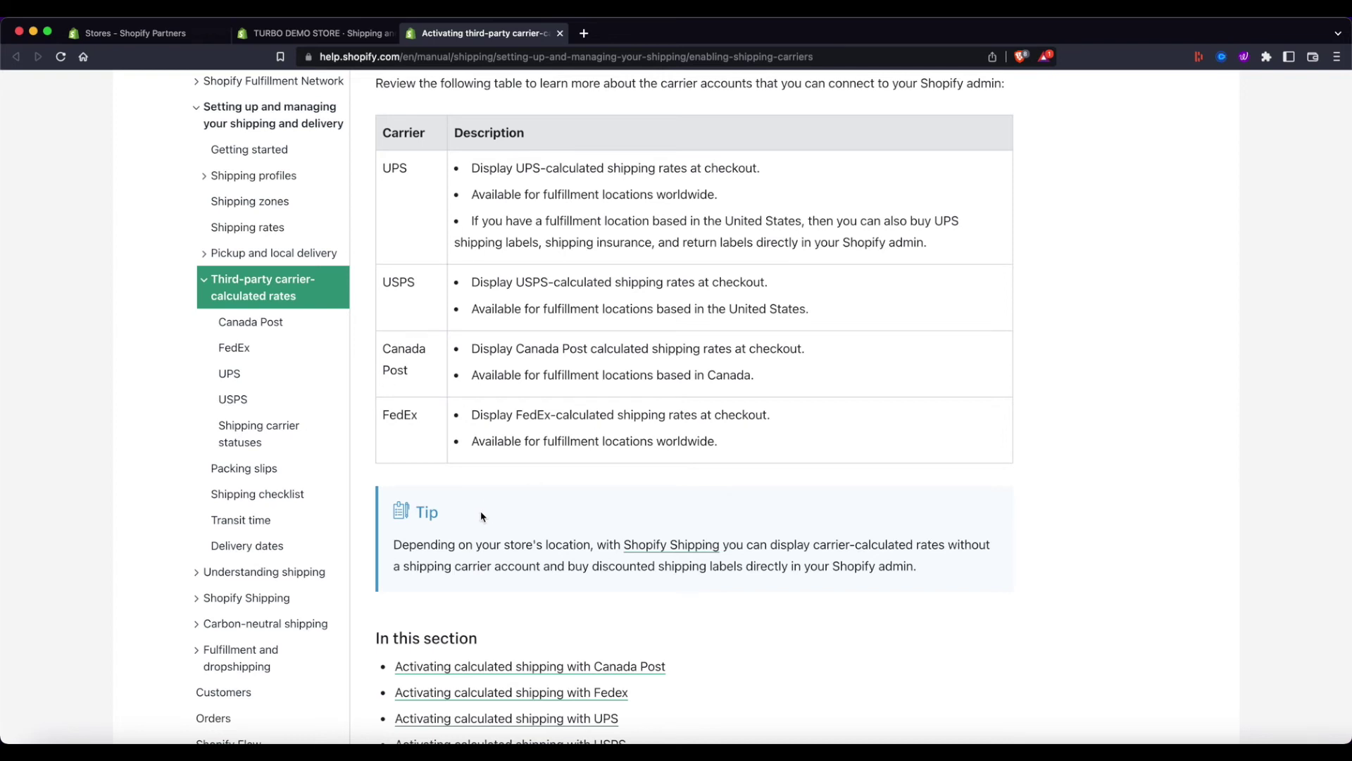
{"action": "scroll", "coordinate": [472, 514], "scroll_direction": "down", "scroll_amount": 5}
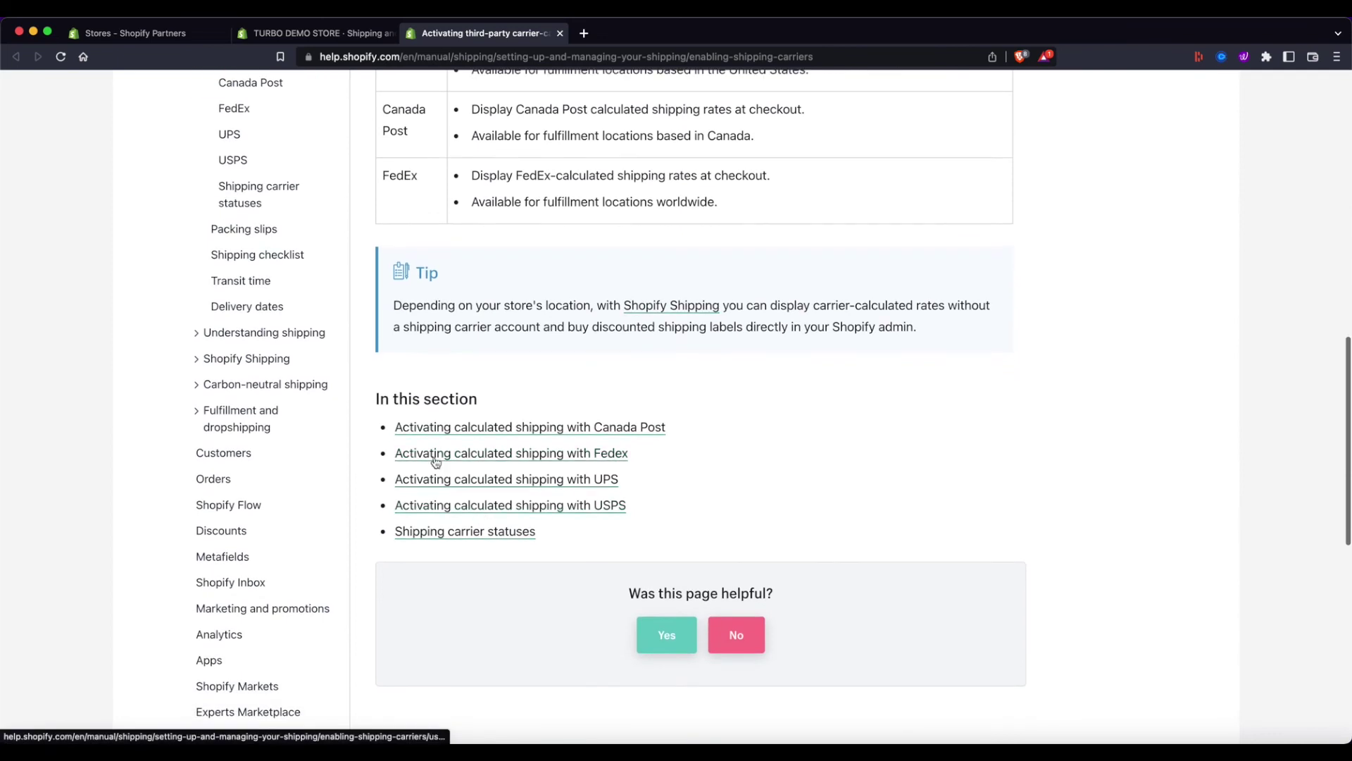
Return to the TURBO DEMO STORE admin and choose 'Upgrade your plan' under Carrier accounts.
{"action": "left_click", "coordinate": [326, 35]}
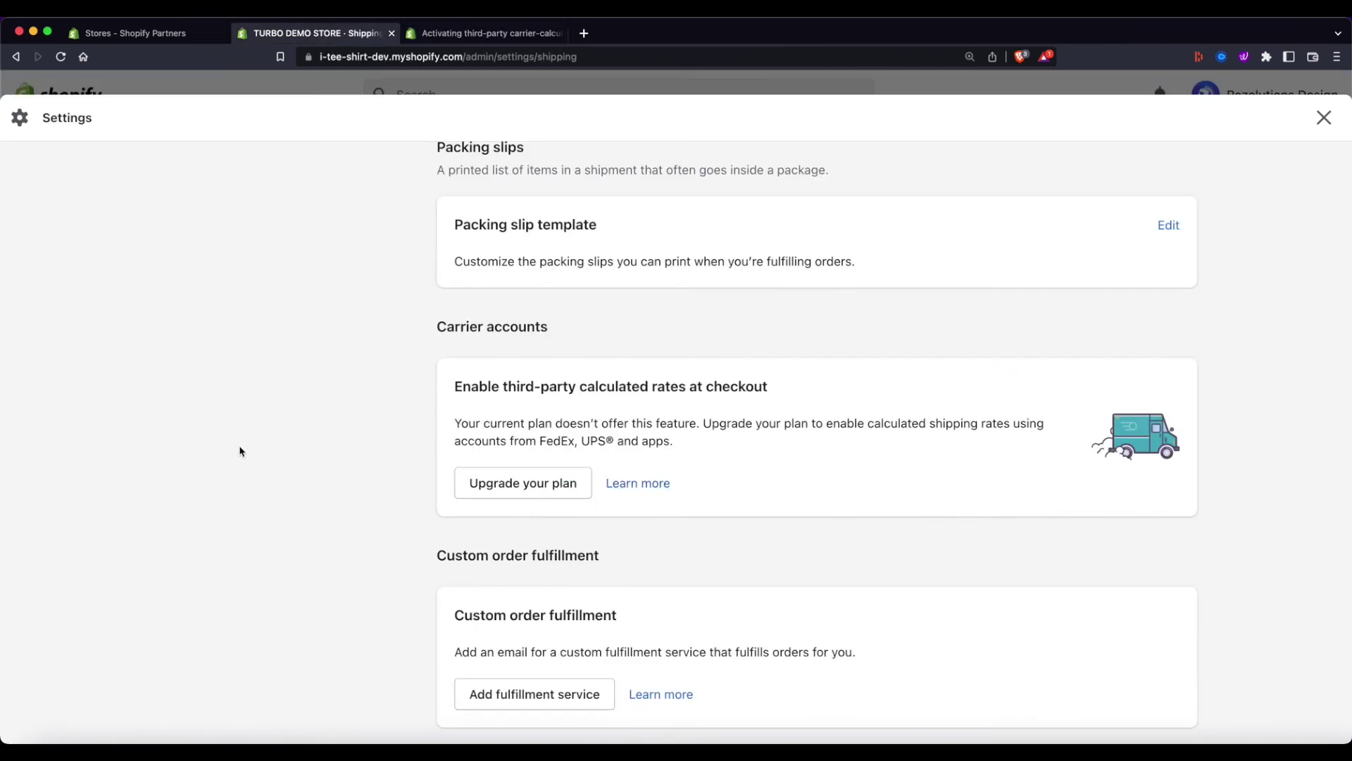
{"action": "left_click", "coordinate": [522, 484]}
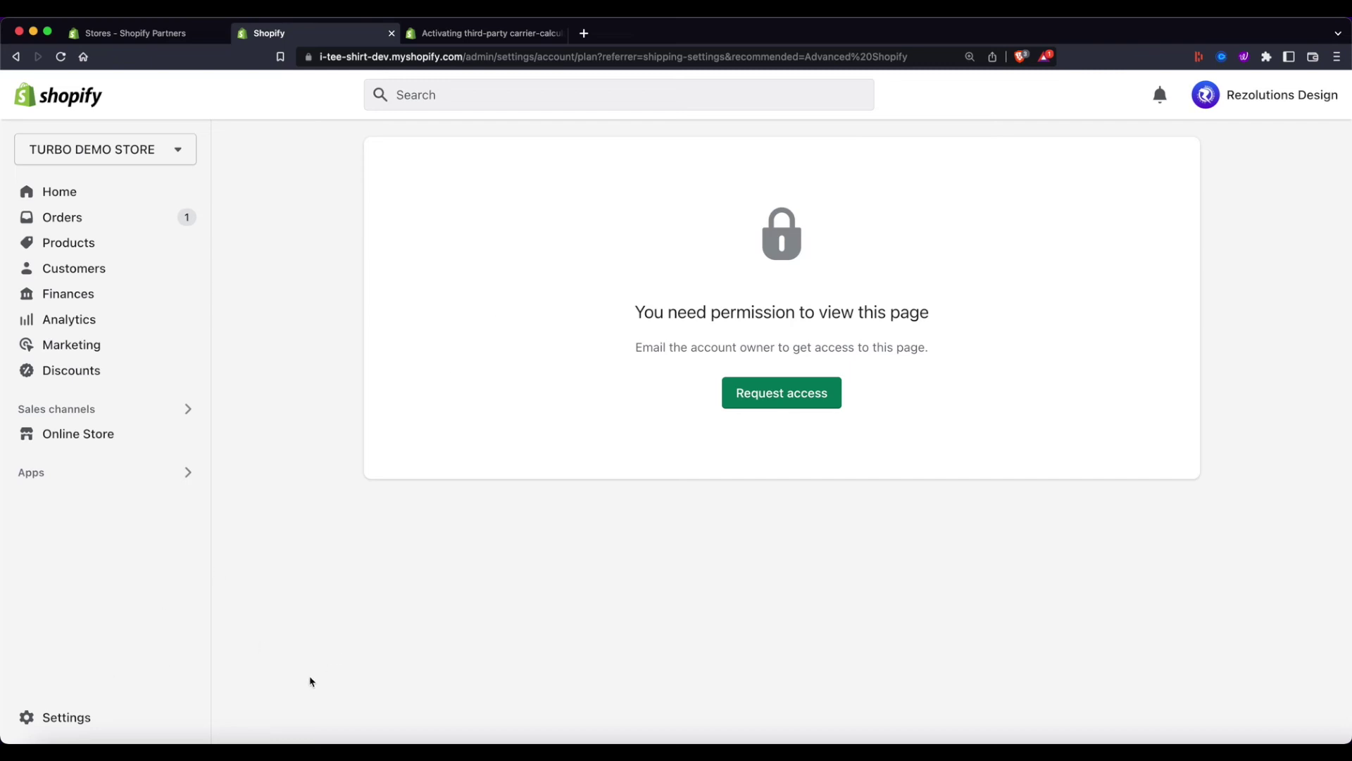
Go from Apps to 'App and sales channel settings' and launch the App Store via 'Customize your store'.
{"action": "left_click", "coordinate": [63, 486]}
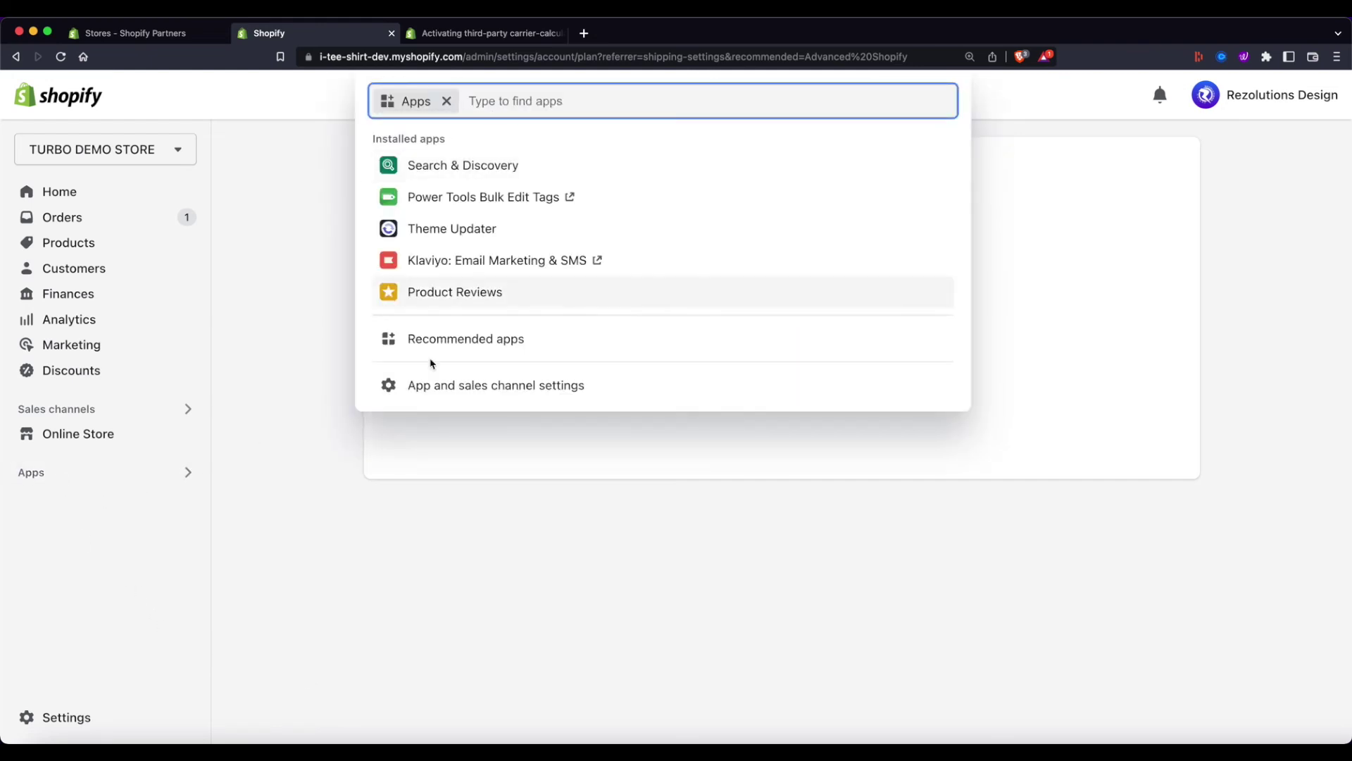
{"action": "left_click", "coordinate": [437, 396]}
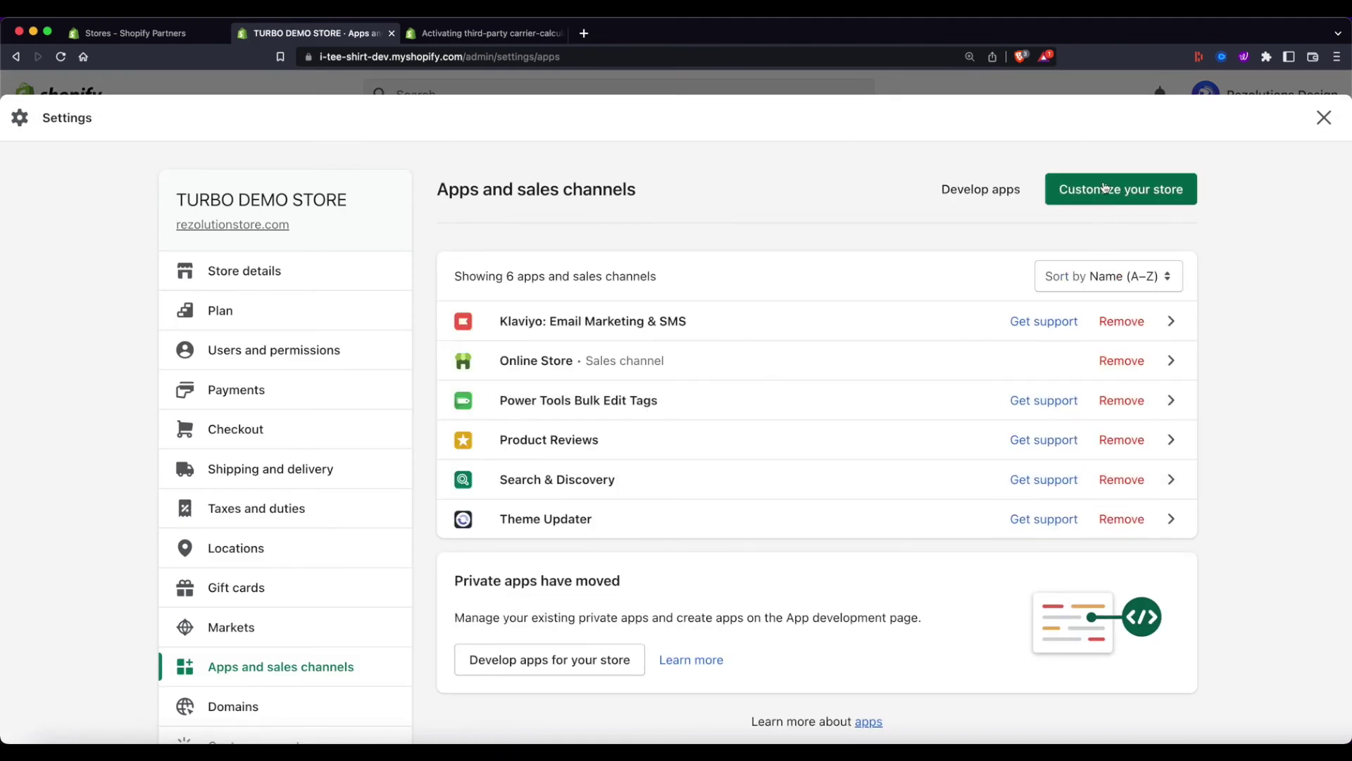
{"action": "left_click", "coordinate": [1099, 189]}
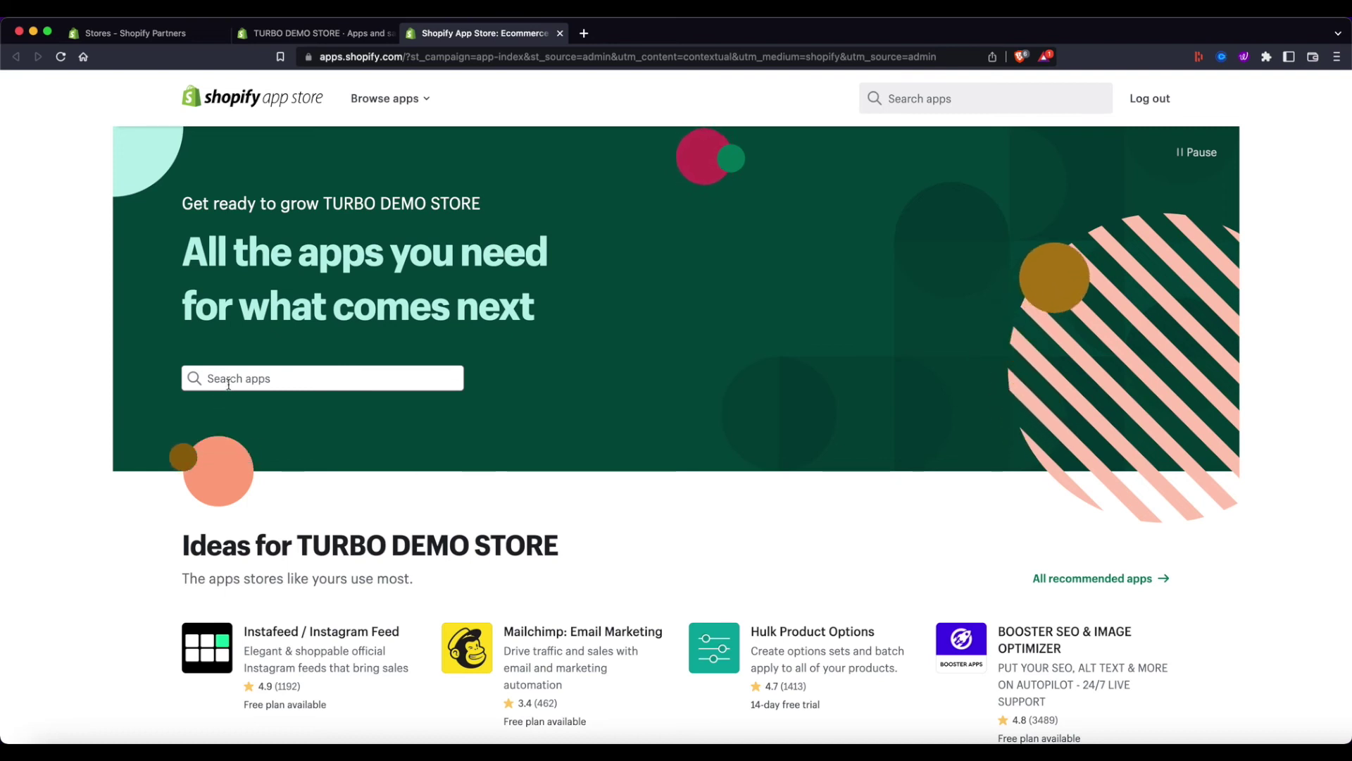
Search the App Store for 'Pirate' and open the Pirate Ship: CheapARR Shipping listing.
{"action": "left_click", "coordinate": [229, 379]}
{"action": "type", "text": "P"}
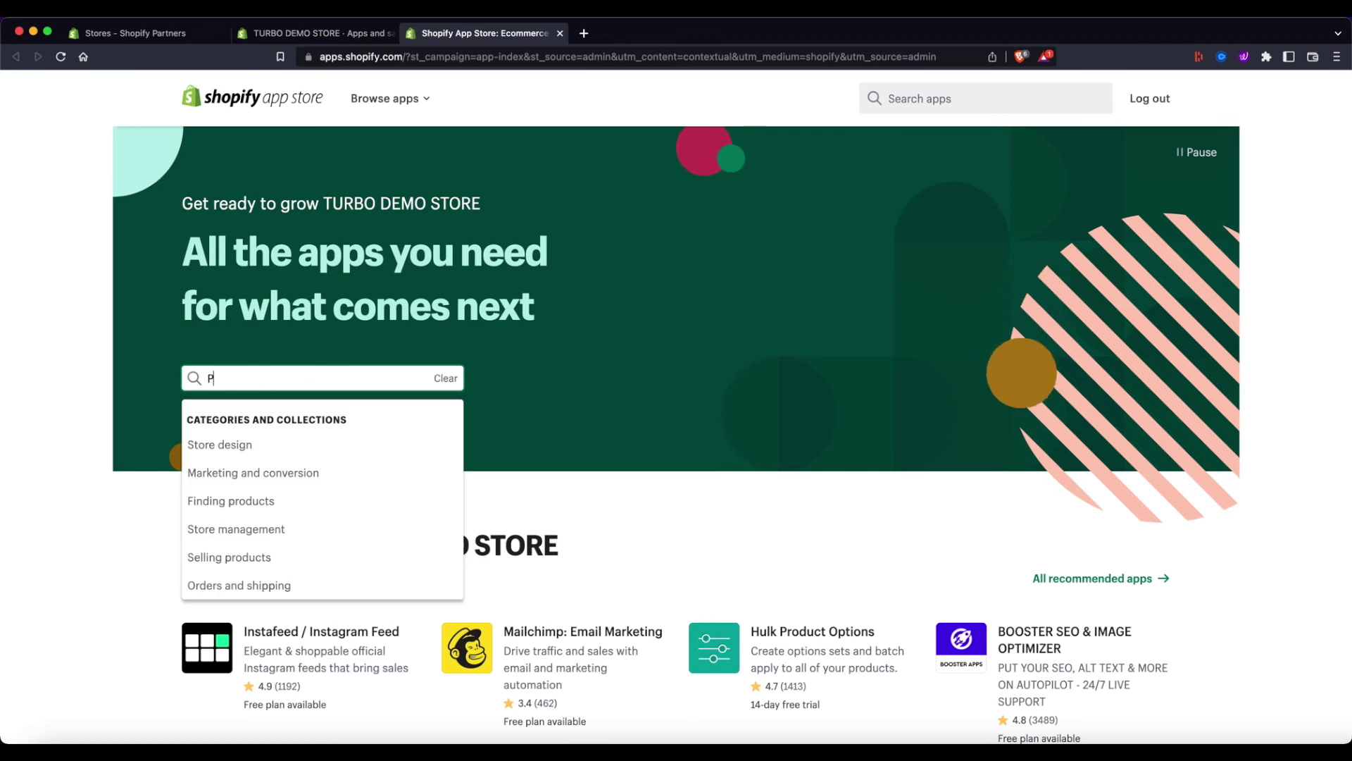
{"action": "type", "text": "irate"}
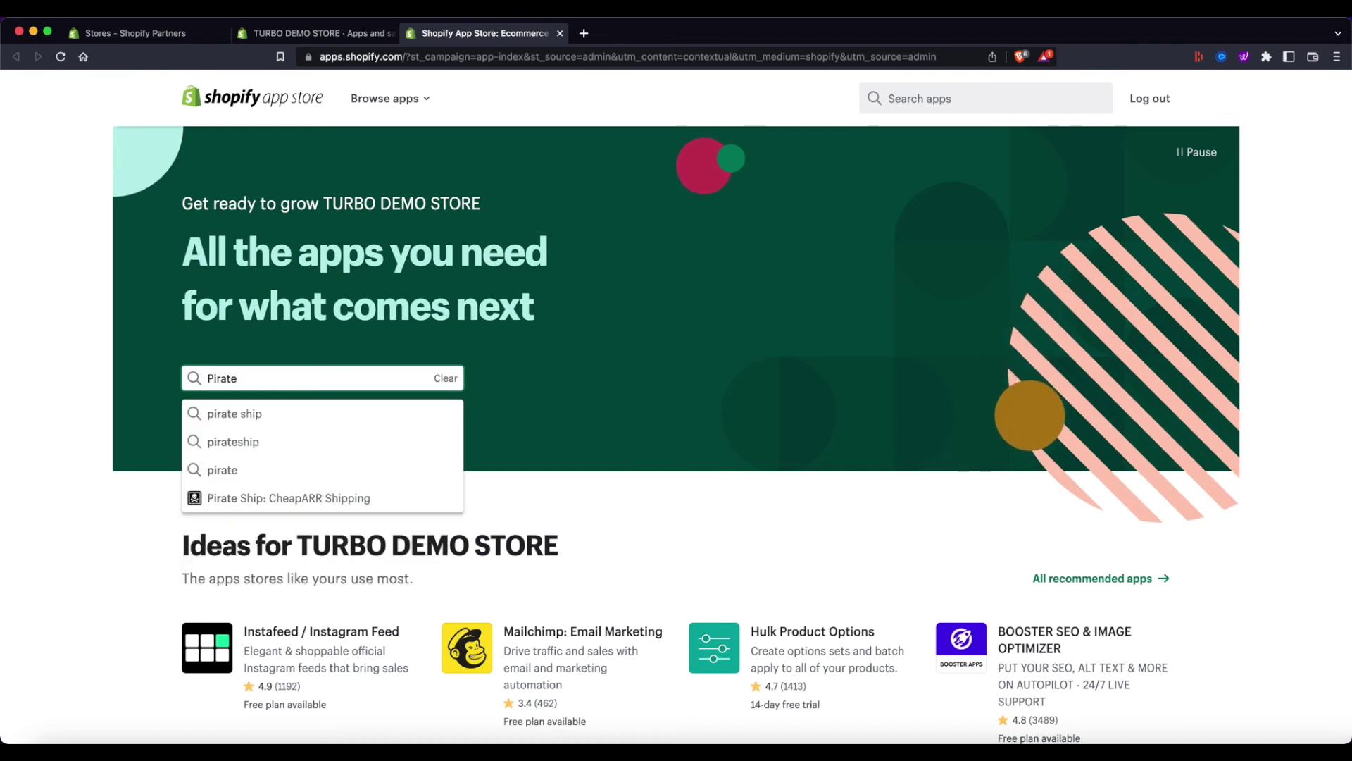
{"action": "left_click", "coordinate": [221, 498]}
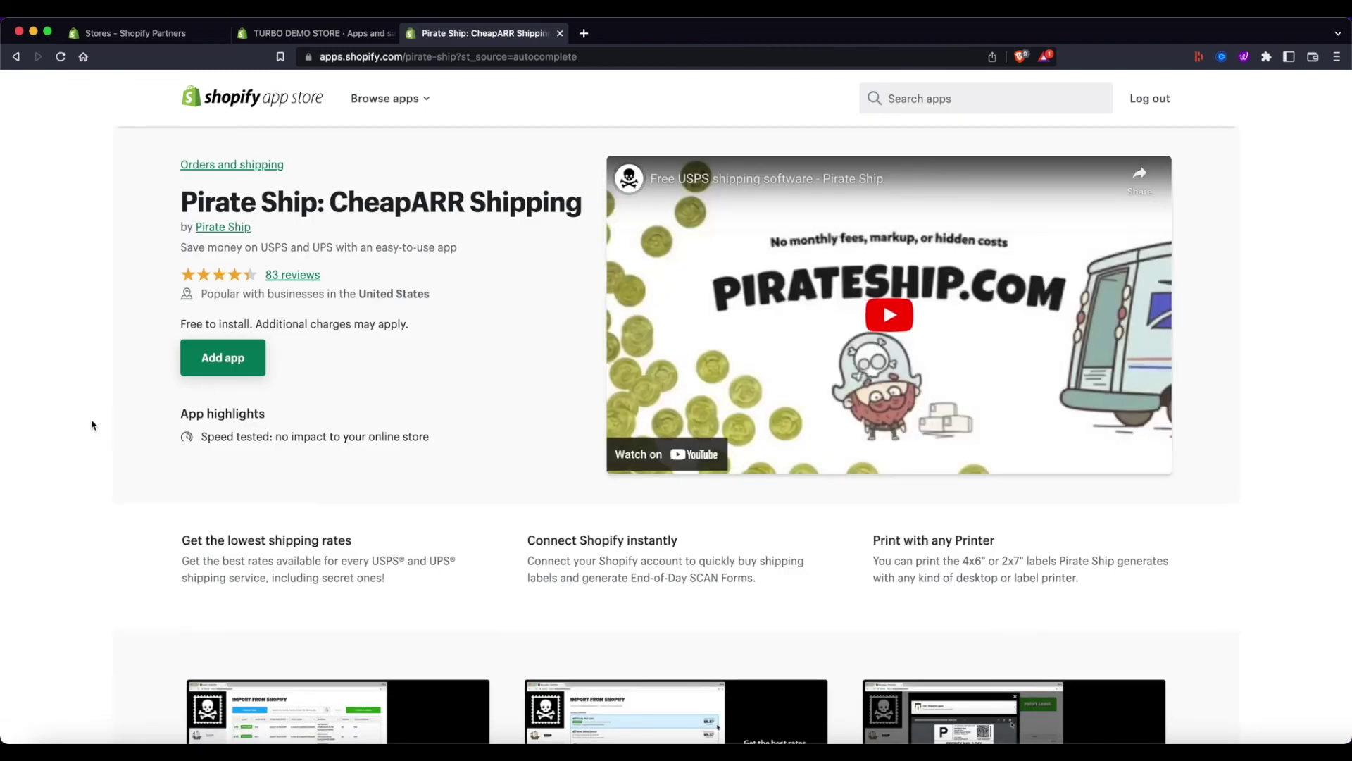
View the first Pirate Ship screenshot enlarged, then close it and return to the listing top.
{"action": "scroll", "coordinate": [96, 424], "scroll_direction": "down", "scroll_amount": 5}
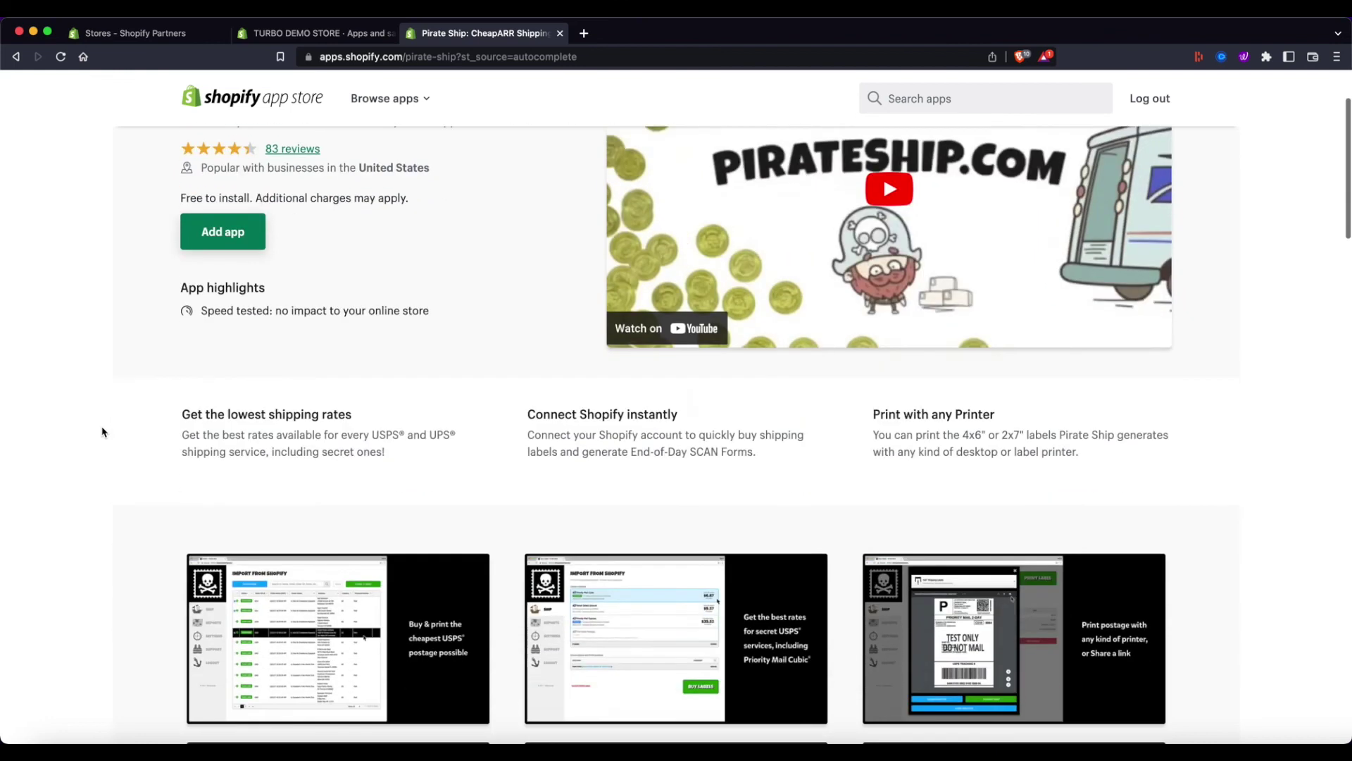
{"action": "left_click", "coordinate": [332, 497]}
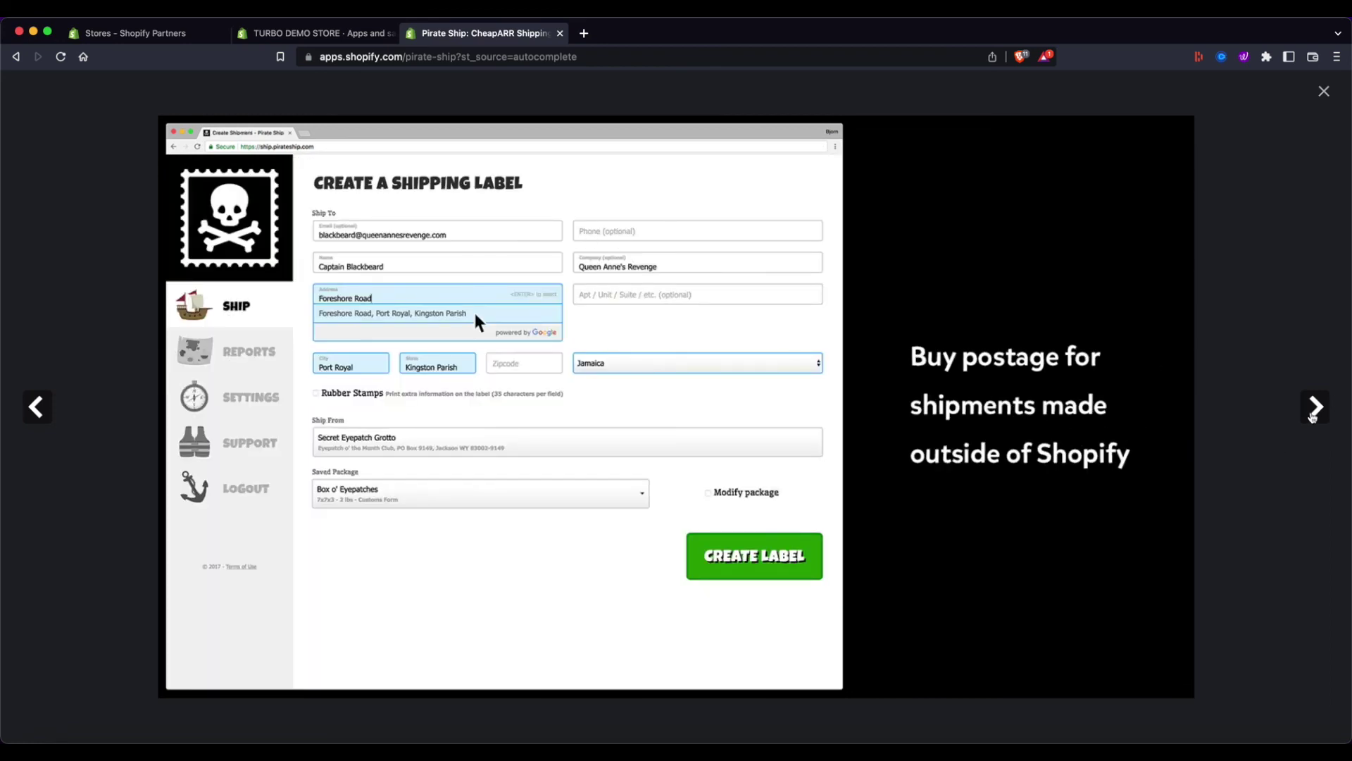
{"action": "left_click", "coordinate": [1324, 93]}
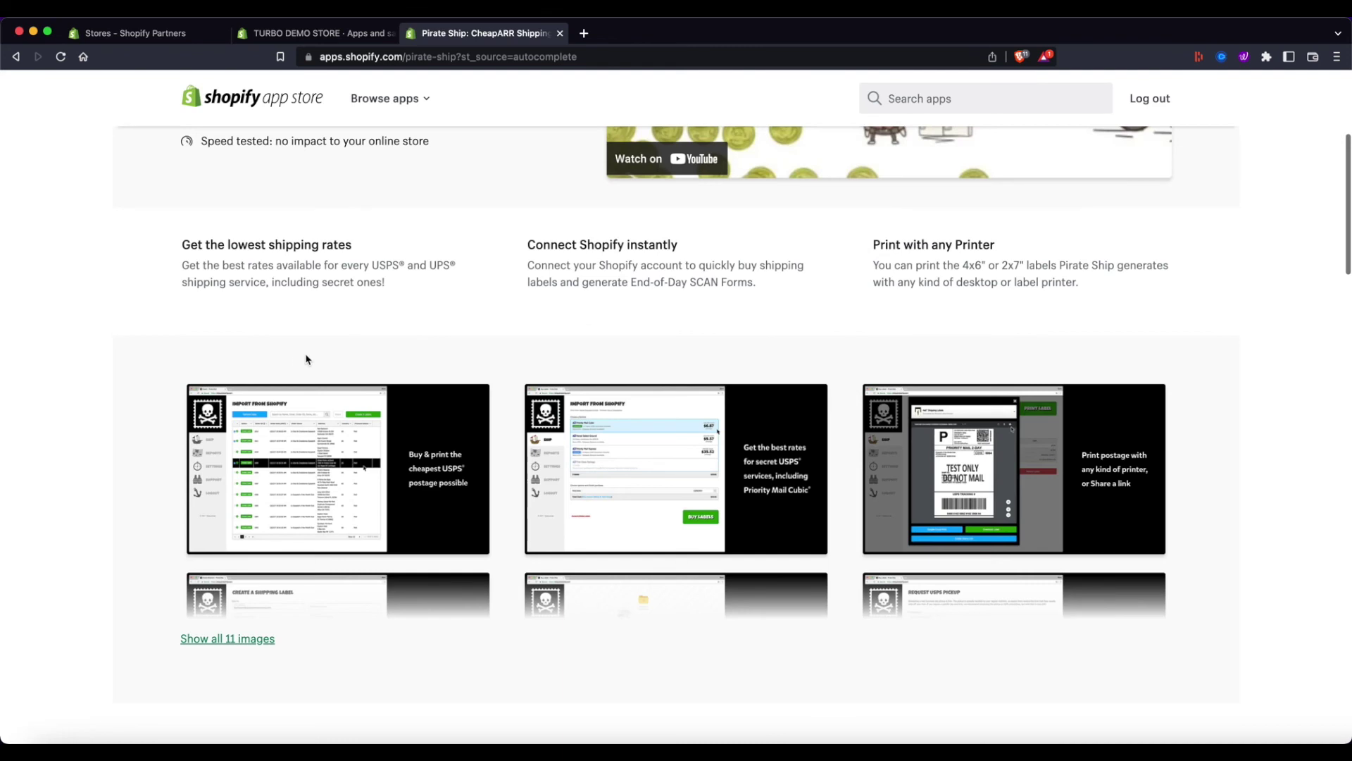
{"action": "scroll", "coordinate": [250, 432], "scroll_direction": "up", "scroll_amount": 5}
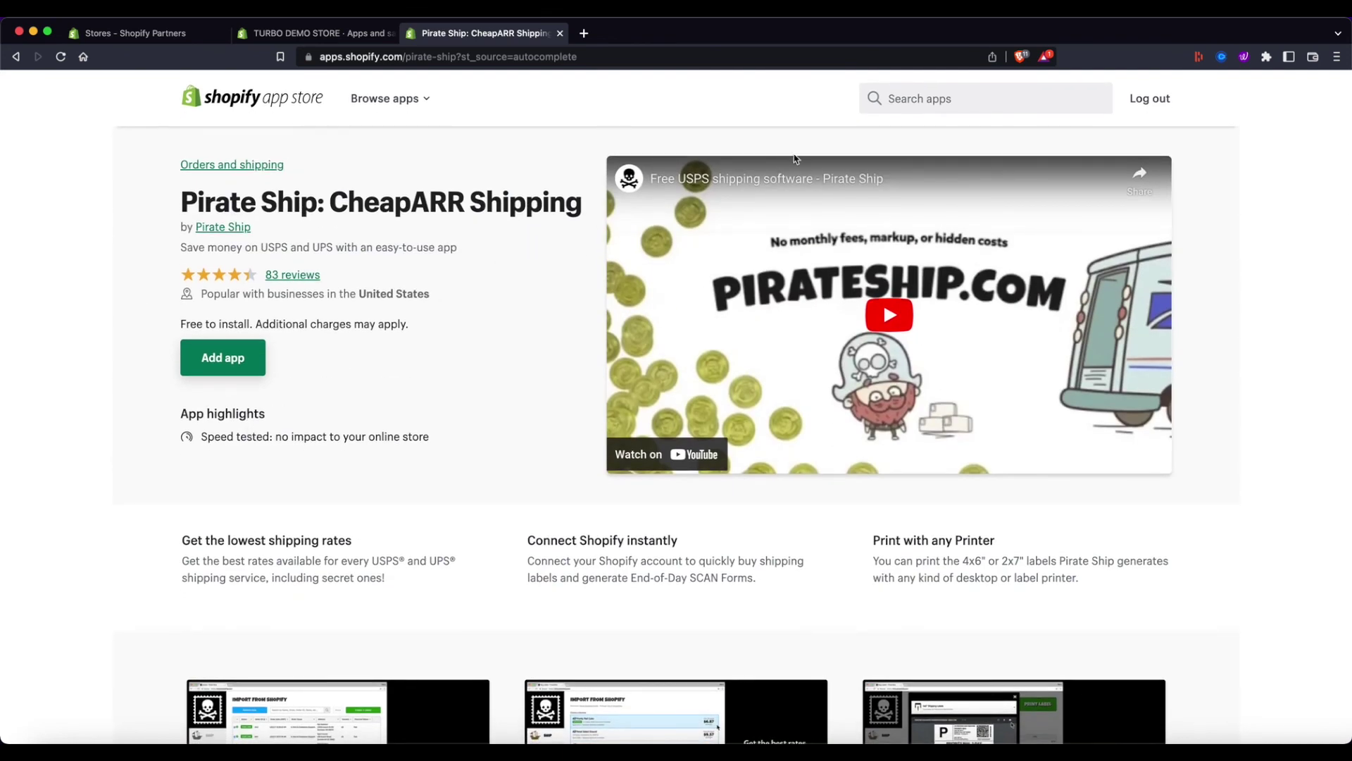
Search for 'Better shipping', then 'Shipping easy', and open the ShippingEasy listing.
{"action": "left_click", "coordinate": [935, 100]}
{"action": "type", "text": "Better"}
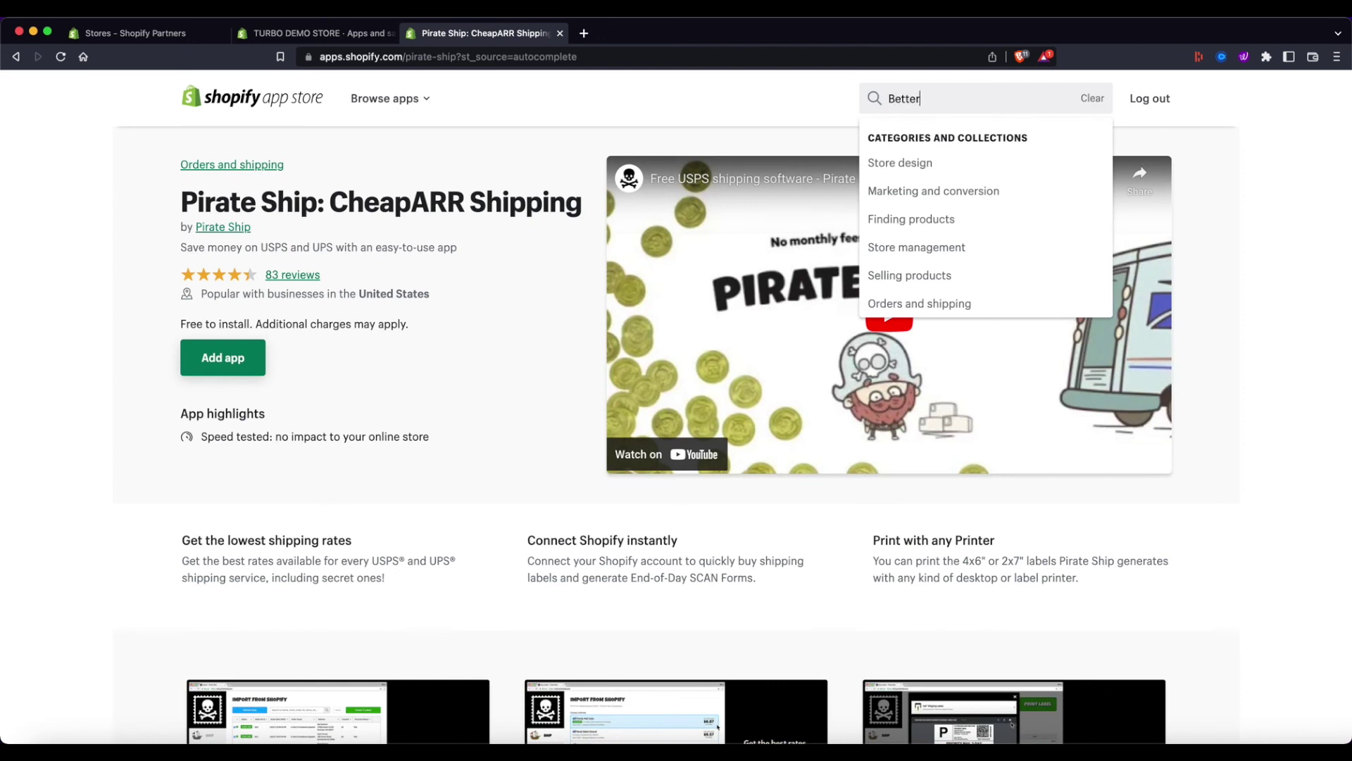
{"action": "type", "text": " shipping"}
{"action": "key", "text": "Return"}
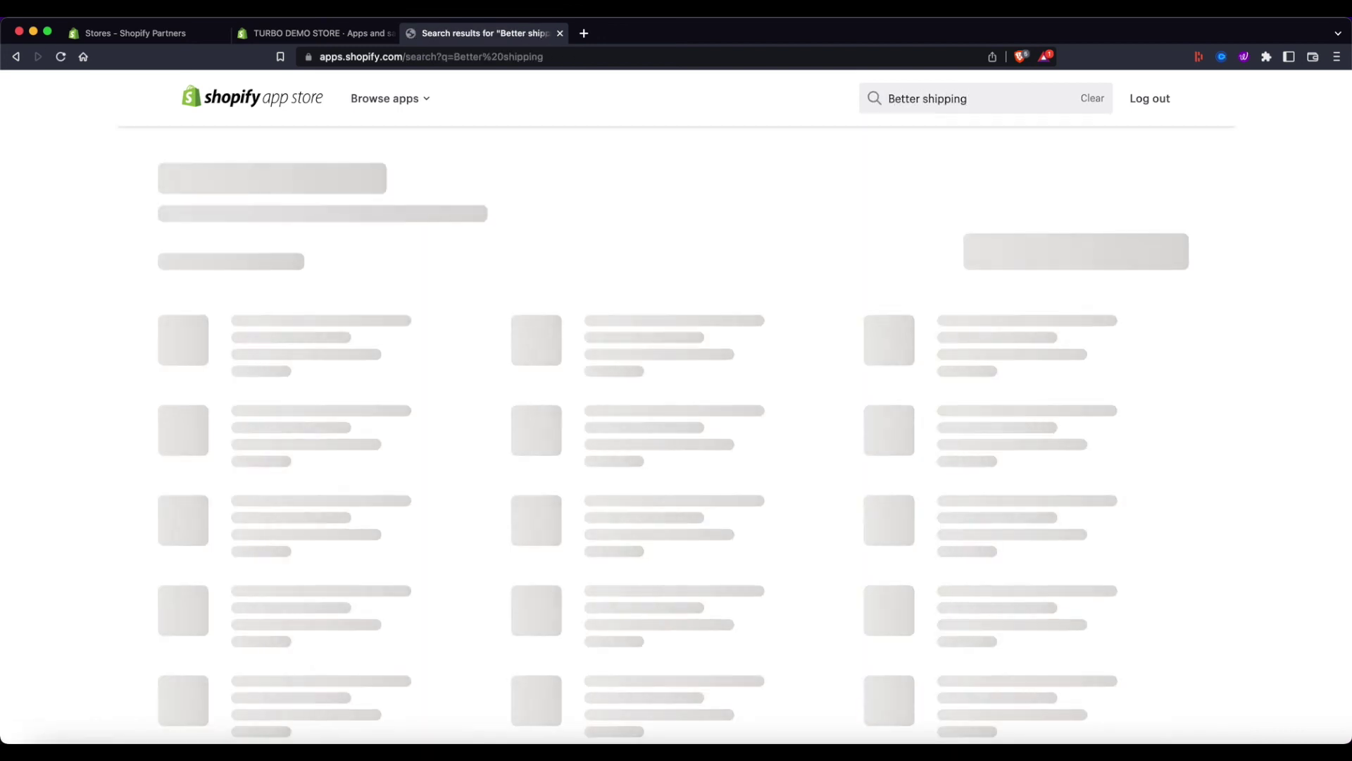
{"action": "left_click", "coordinate": [937, 99]}
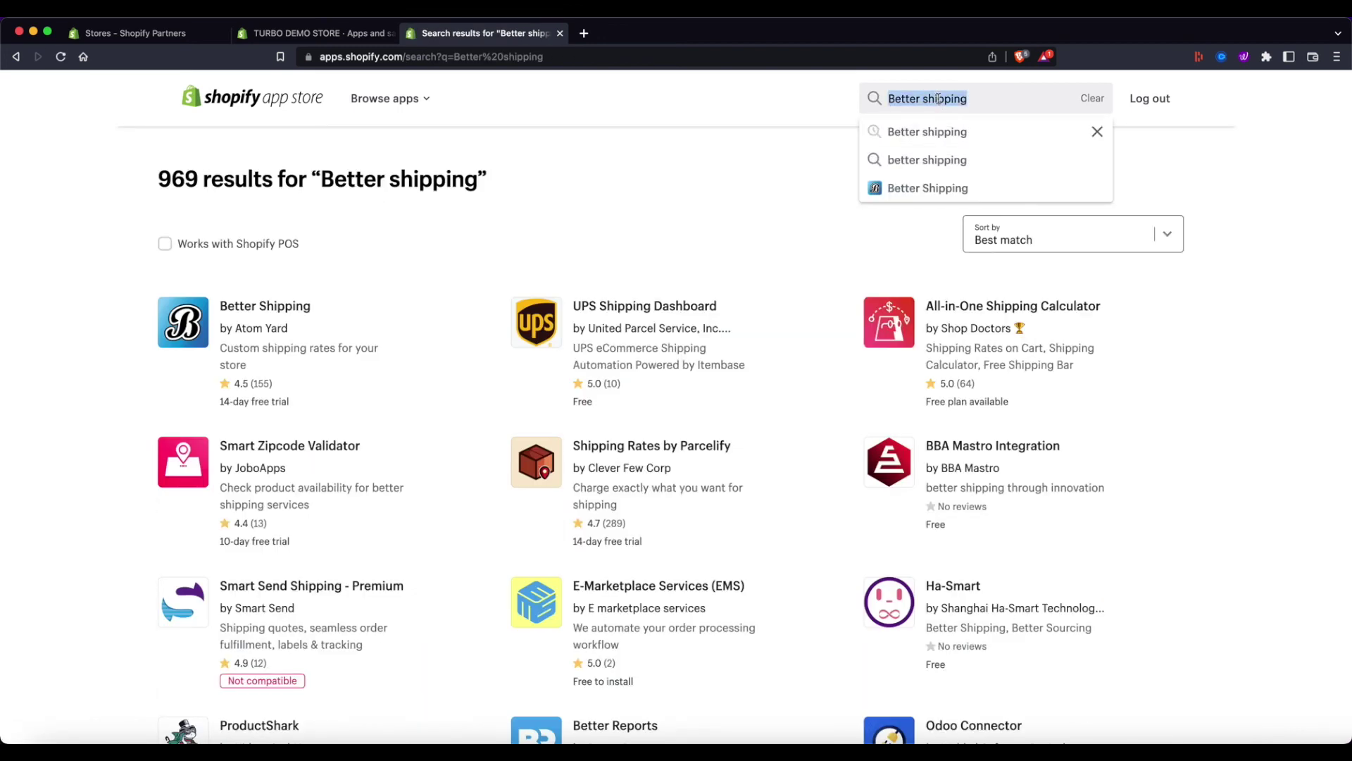
{"action": "type", "text": "Shipping easy"}
{"action": "key", "text": "Return"}
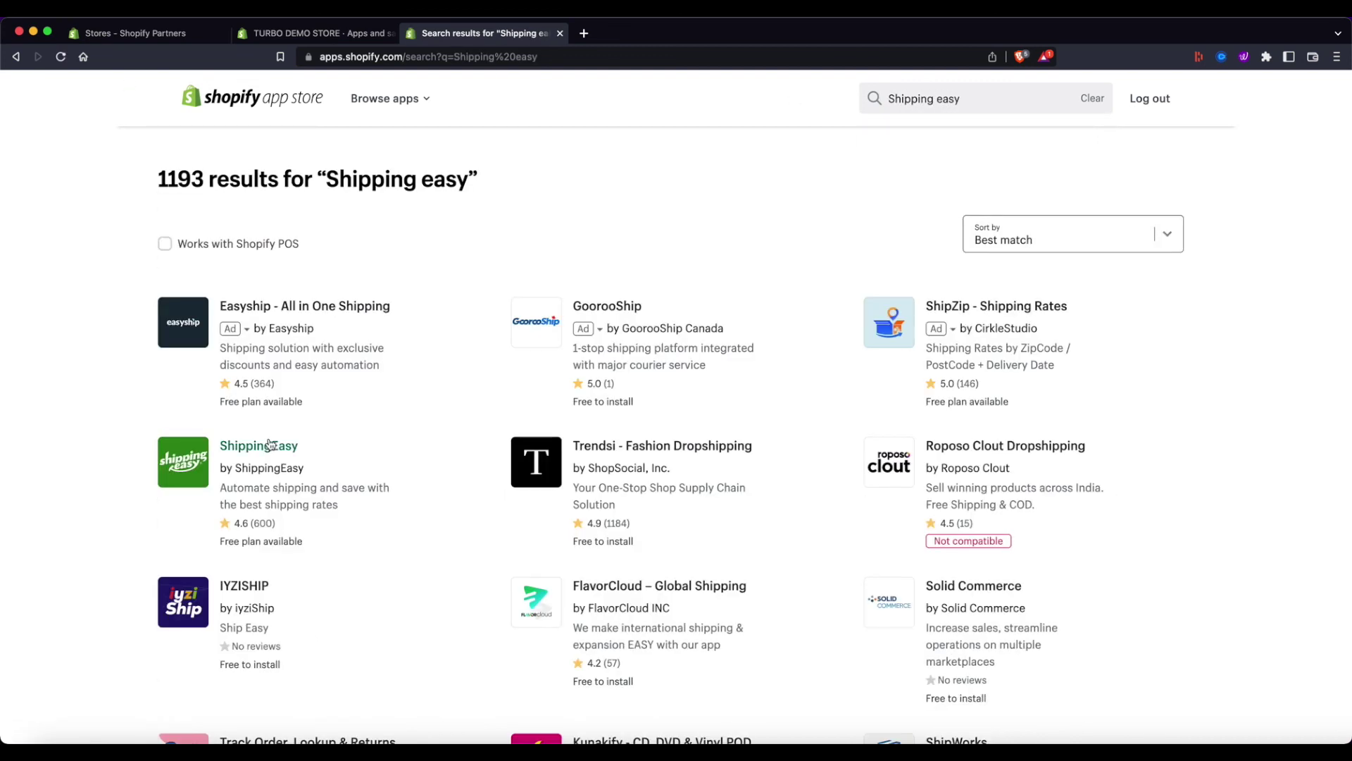
{"action": "left_click", "coordinate": [270, 444]}
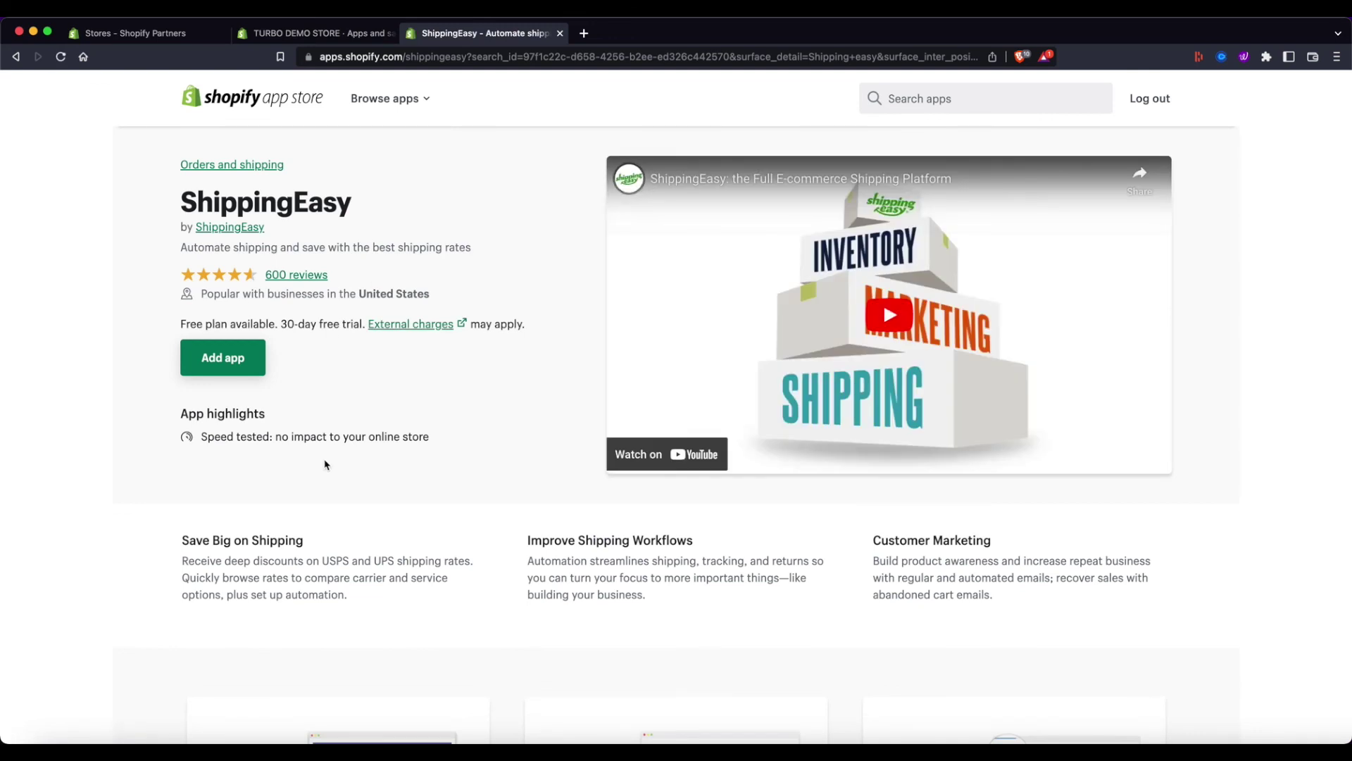
Browse ShippingEasy's screenshots on carrier rate comparison and email campaigns, then close the viewer.
{"action": "scroll", "coordinate": [325, 464], "scroll_direction": "down", "scroll_amount": 5}
{"action": "left_click", "coordinate": [357, 419]}
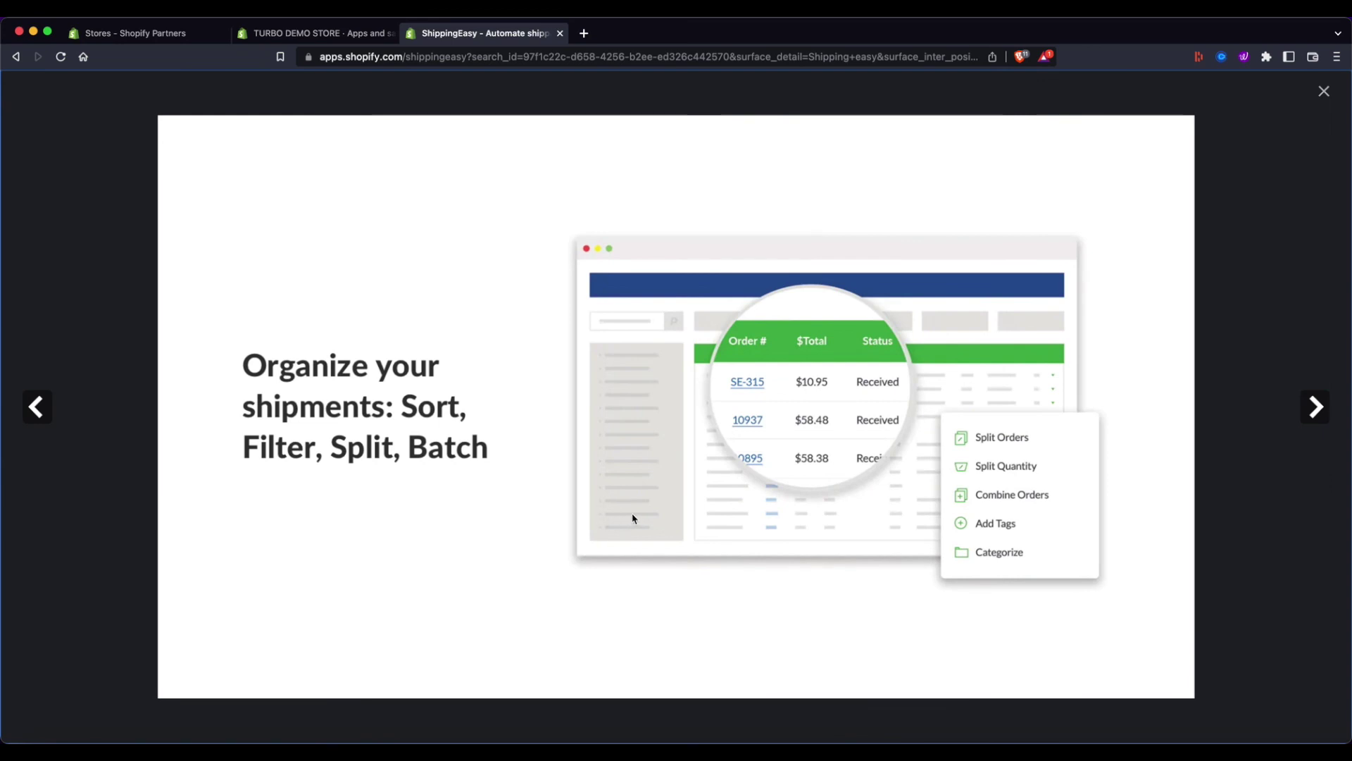
{"action": "left_click", "coordinate": [1314, 407]}
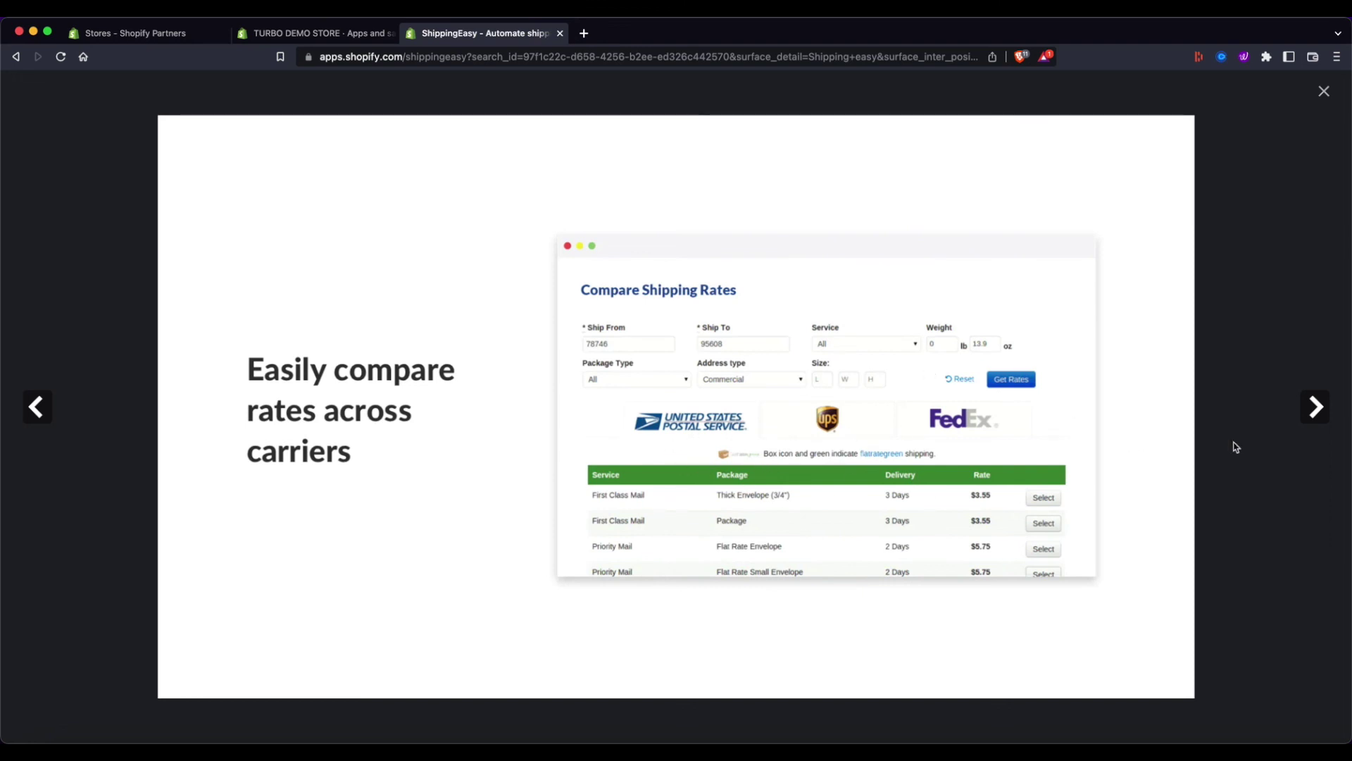
{"action": "left_click", "coordinate": [1312, 411]}
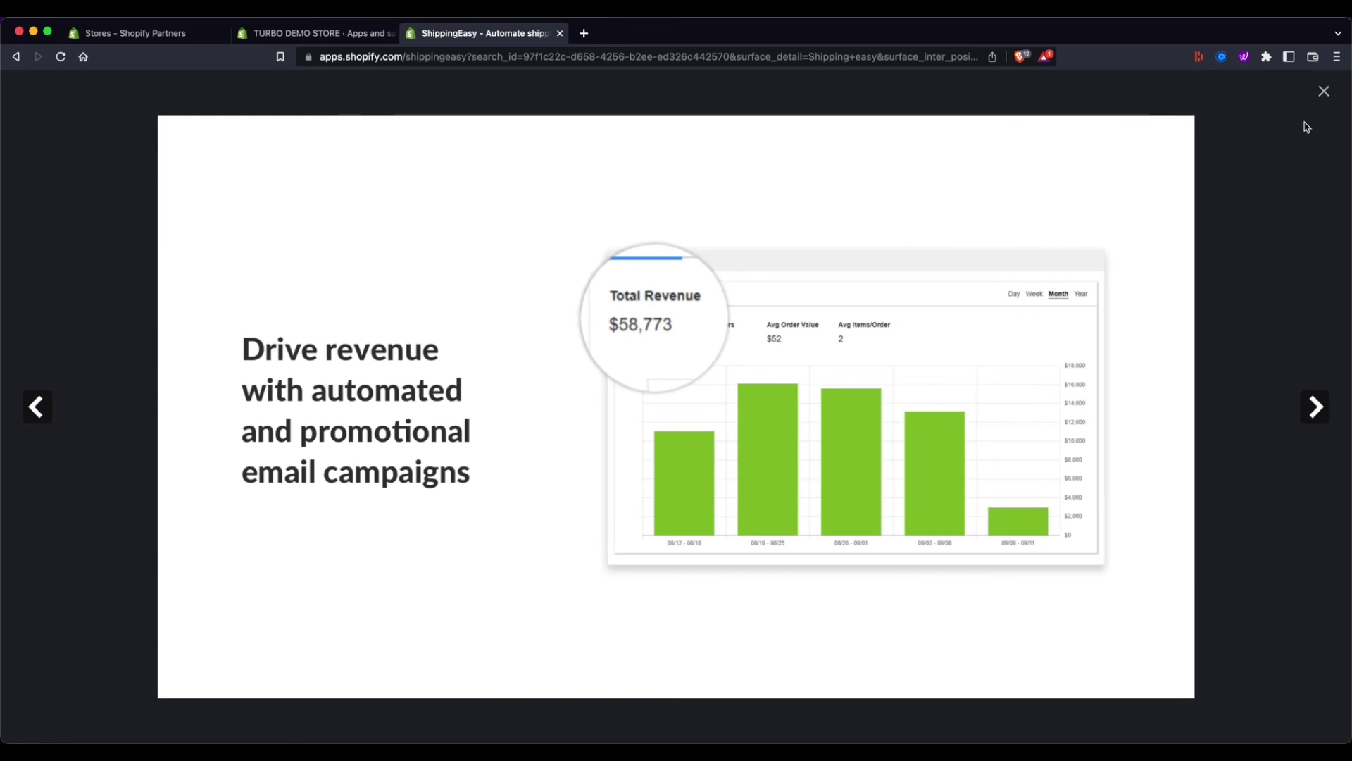
{"action": "left_click", "coordinate": [1324, 91]}
{"action": "scroll", "coordinate": [430, 402], "scroll_direction": "up", "scroll_amount": 1}
{"action": "scroll", "coordinate": [430, 401], "scroll_direction": "up", "scroll_amount": 5}
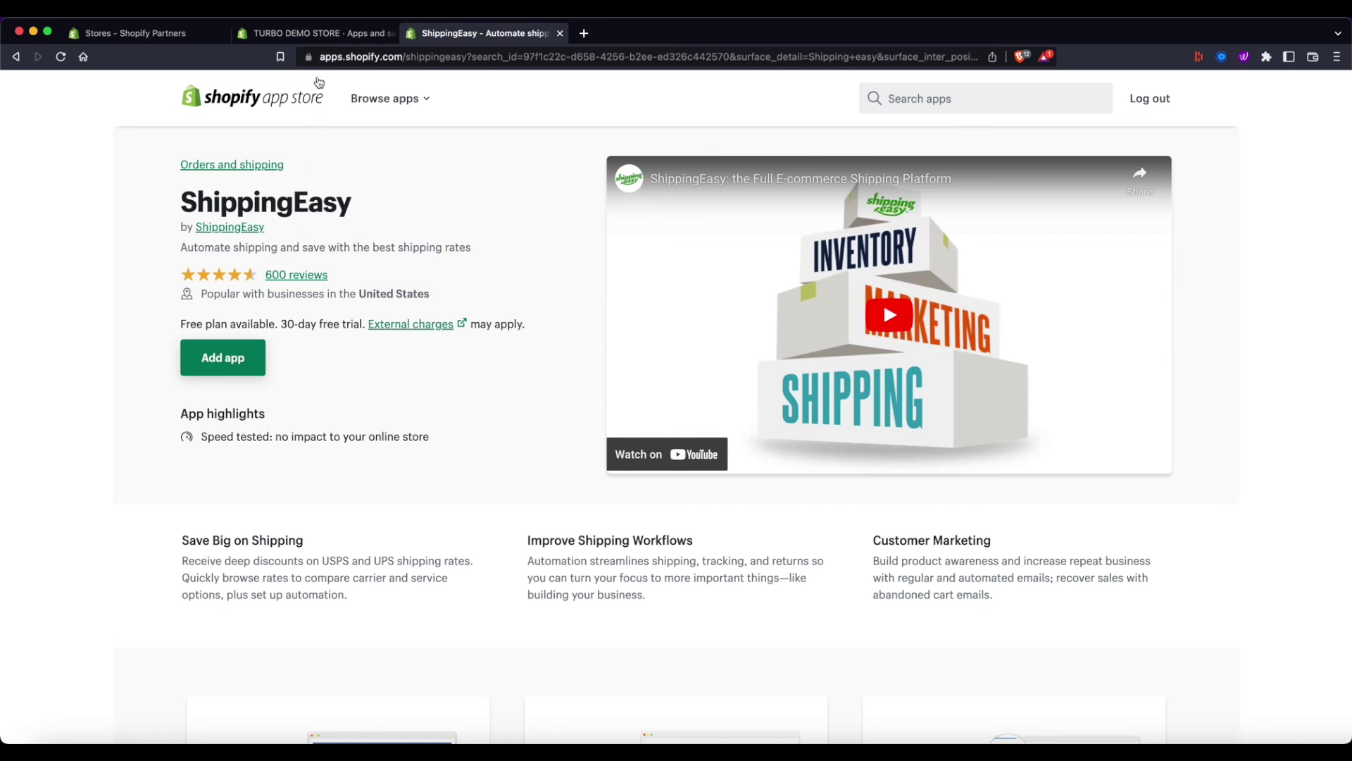
Back in the TURBO DEMO STORE admin, close Settings and go to the Home dashboard.
{"action": "left_click", "coordinate": [317, 34]}
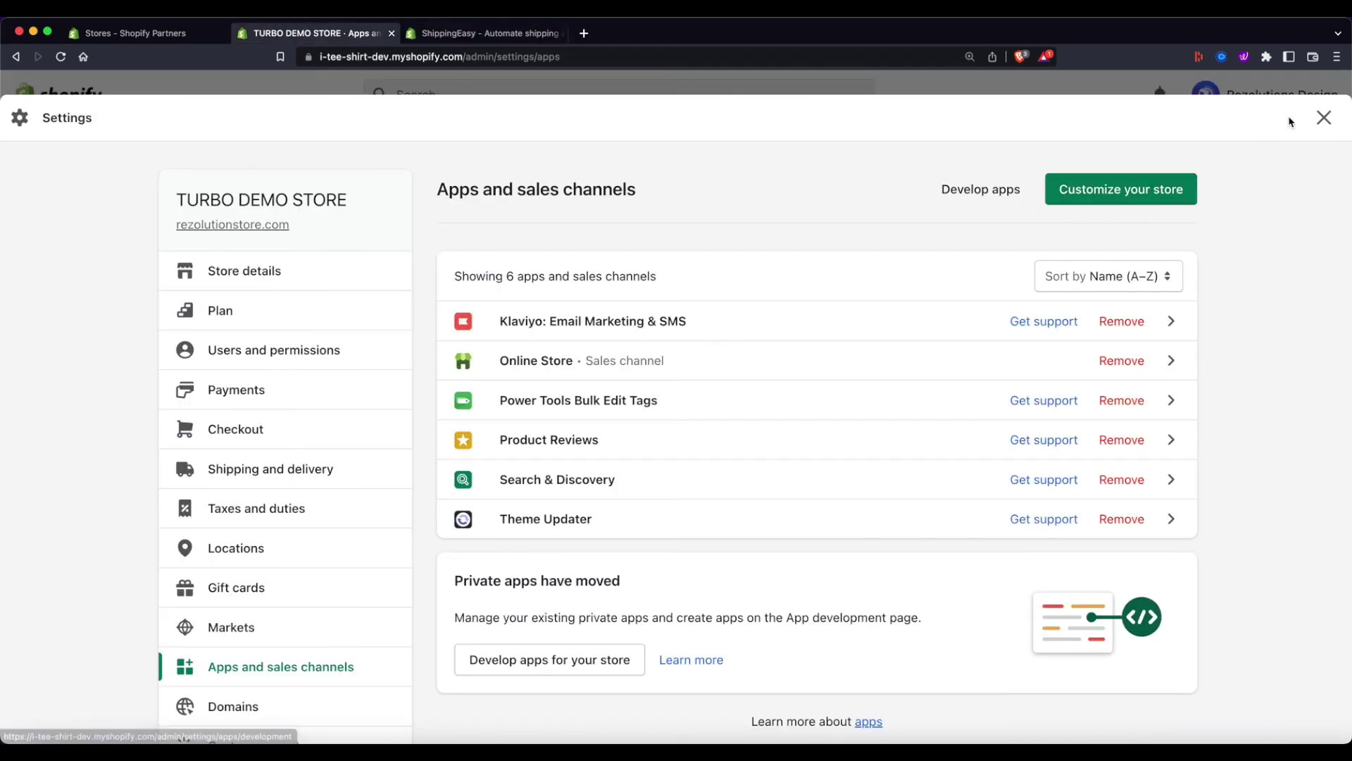
{"action": "left_click", "coordinate": [1324, 118]}
{"action": "left_click", "coordinate": [59, 193]}
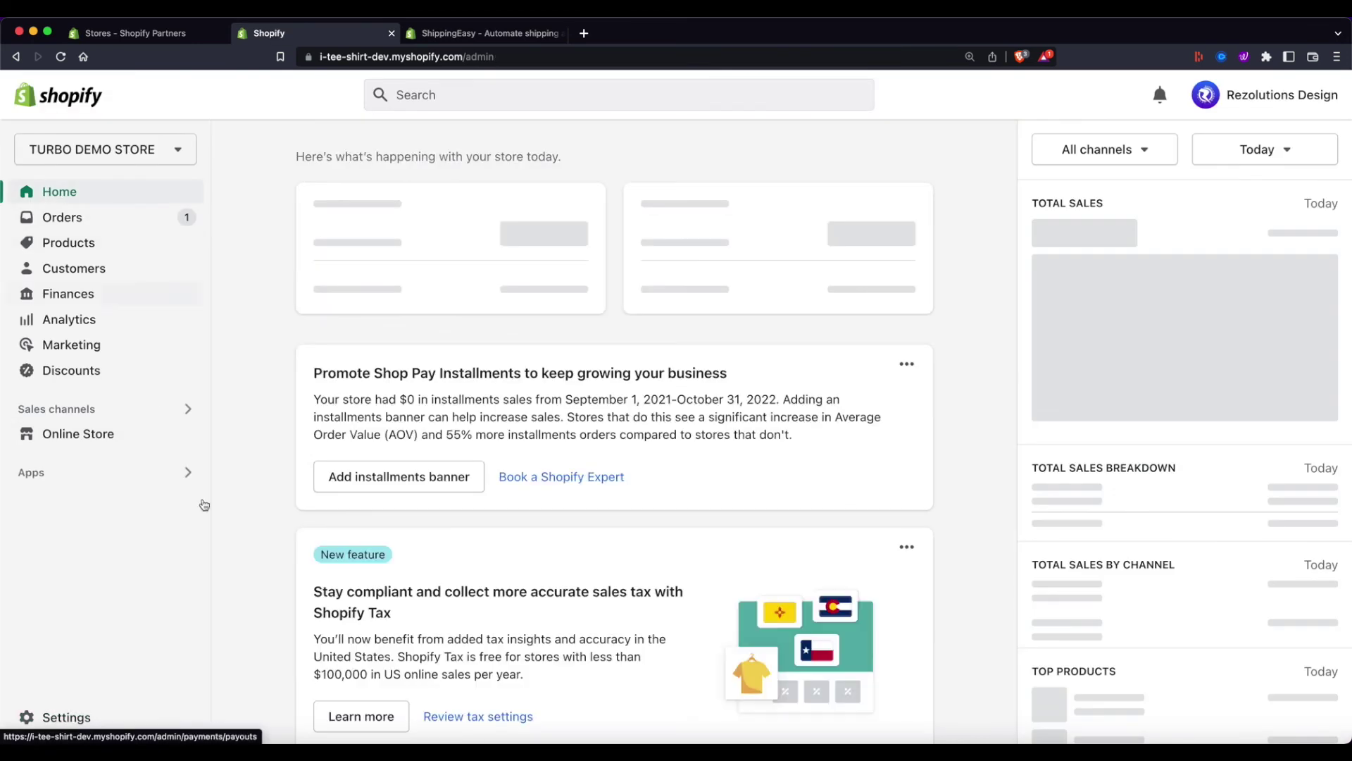